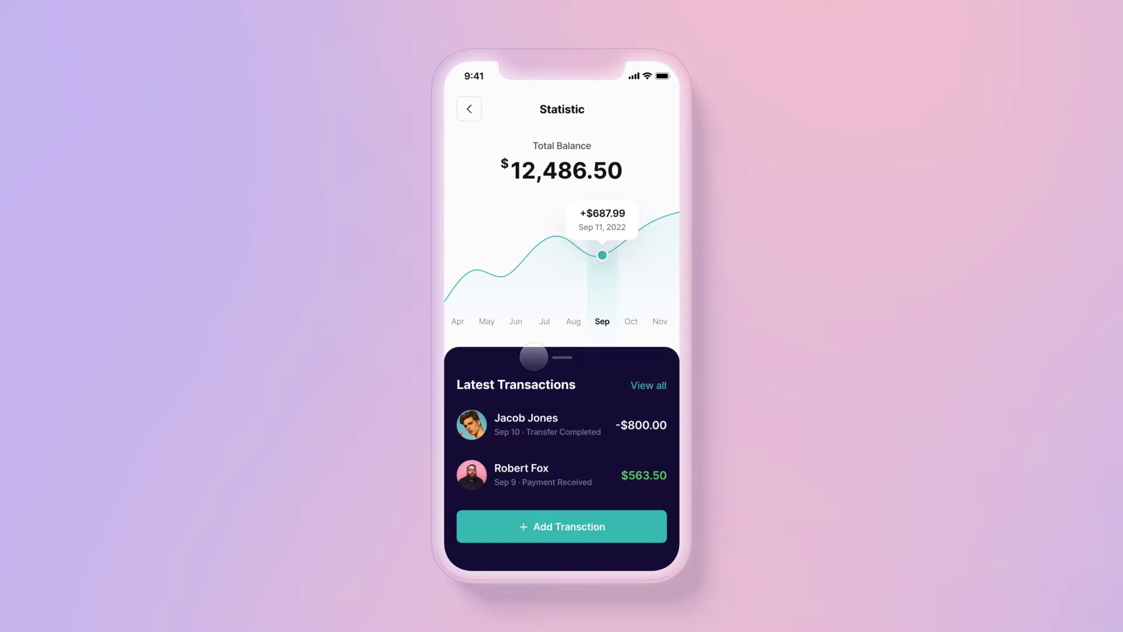
# In the intro demo, pull the transactions drawer up over the chart and start a new transaction.
pyautogui.moveTo(533, 357); pyautogui.dragTo(523, 448)
pyautogui.click(544, 532)
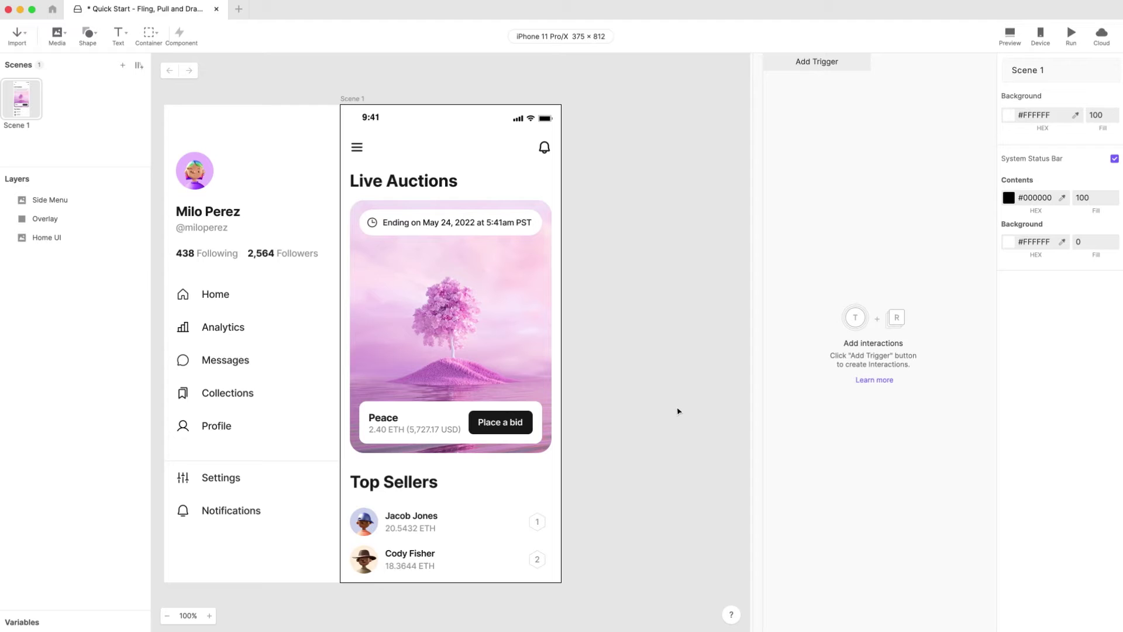
# Give Side Menu a Fling trigger with a Move response to X 0.
pyautogui.click(258, 406)
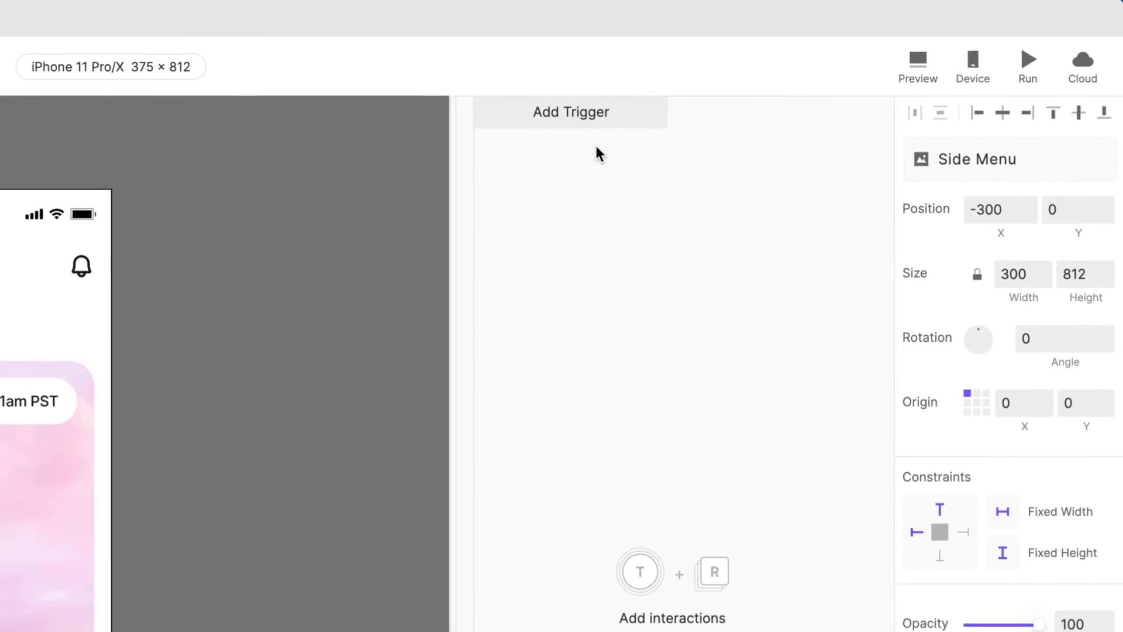
pyautogui.click(594, 126)
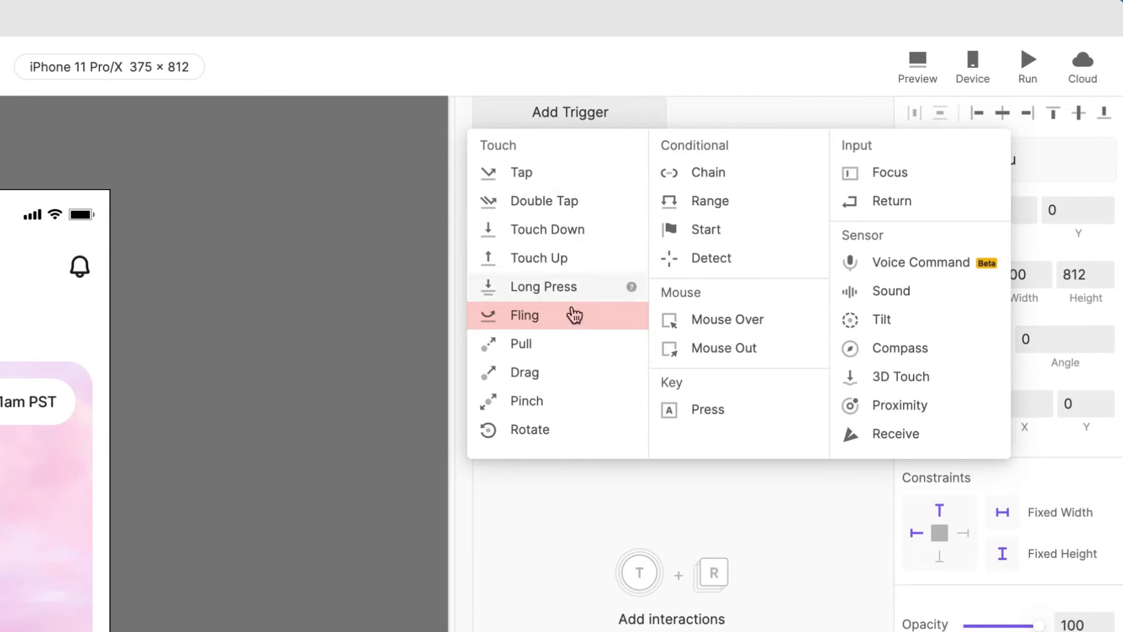
pyautogui.click(571, 331)
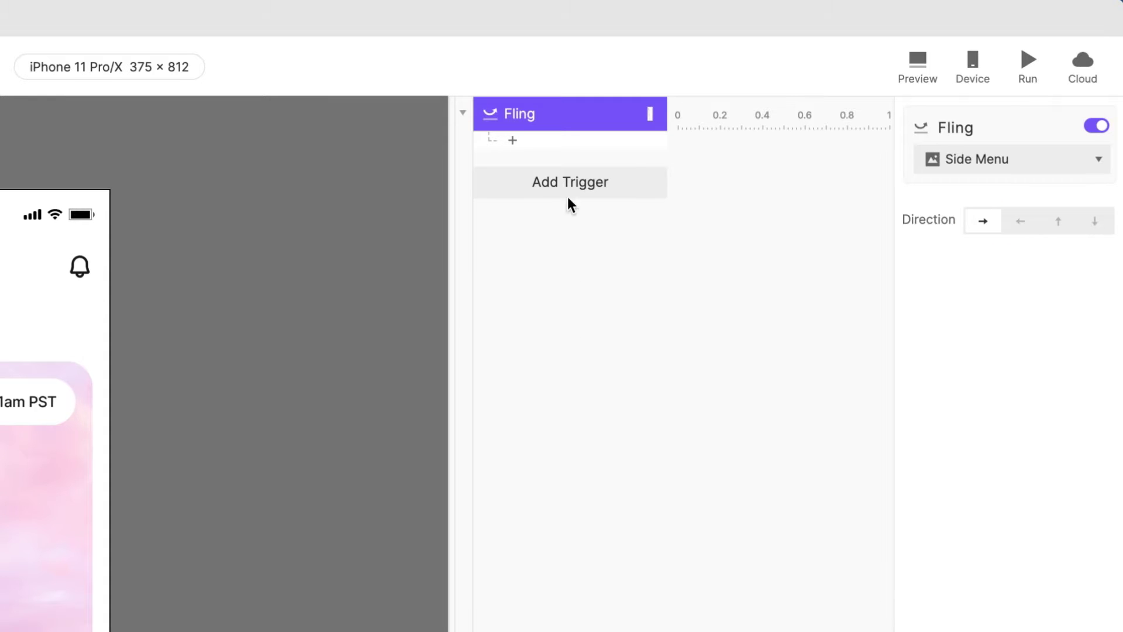
pyautogui.click(579, 143)
pyautogui.click(571, 176)
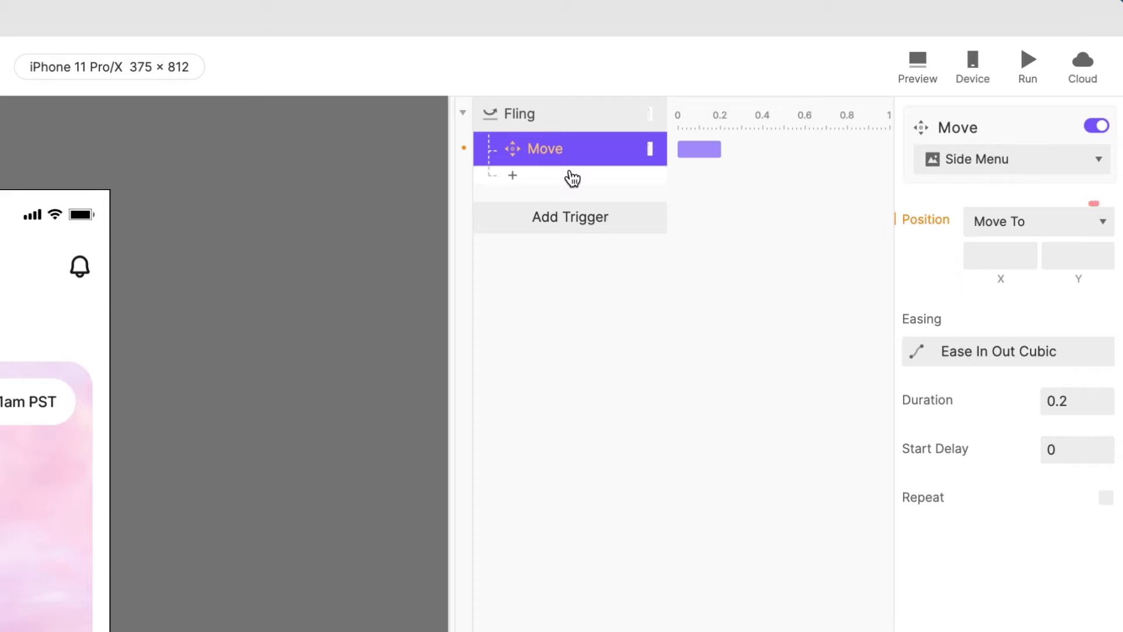
pyautogui.click(981, 255)
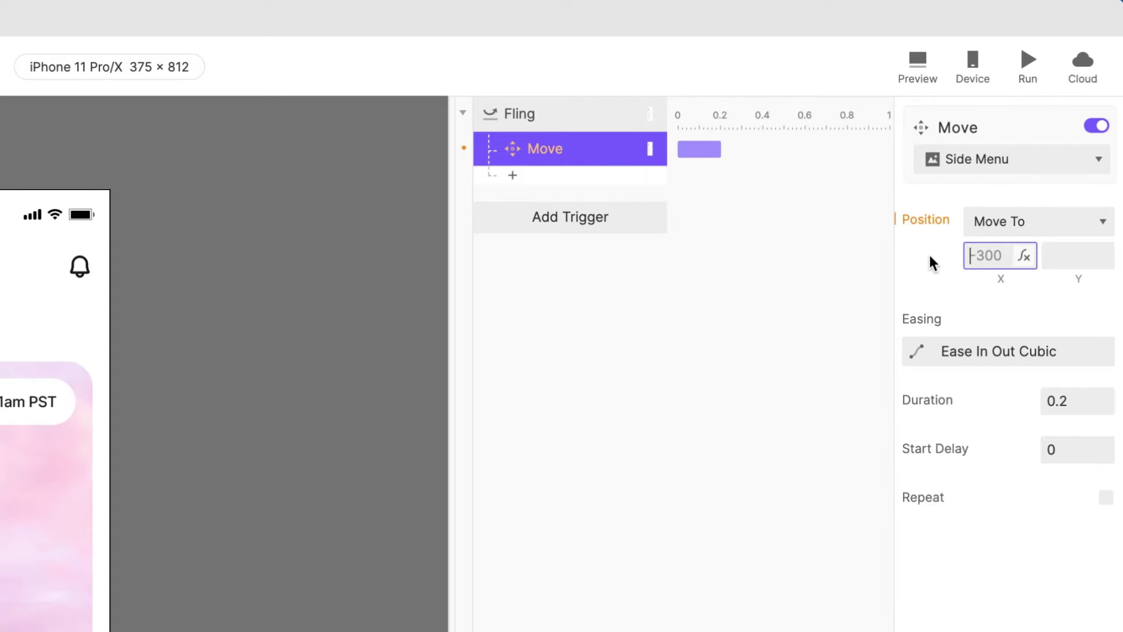
pyautogui.write('0')
pyautogui.press('Return')
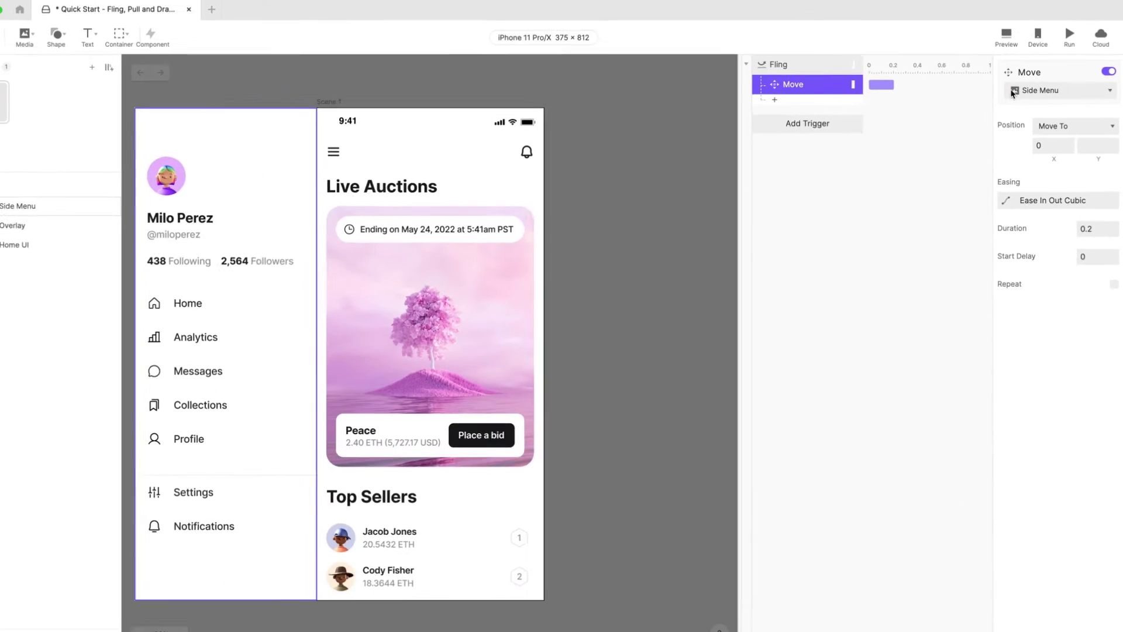
# Preview the prototype, then enable a custom touch area on Side Menu.
pyautogui.click(917, 64)
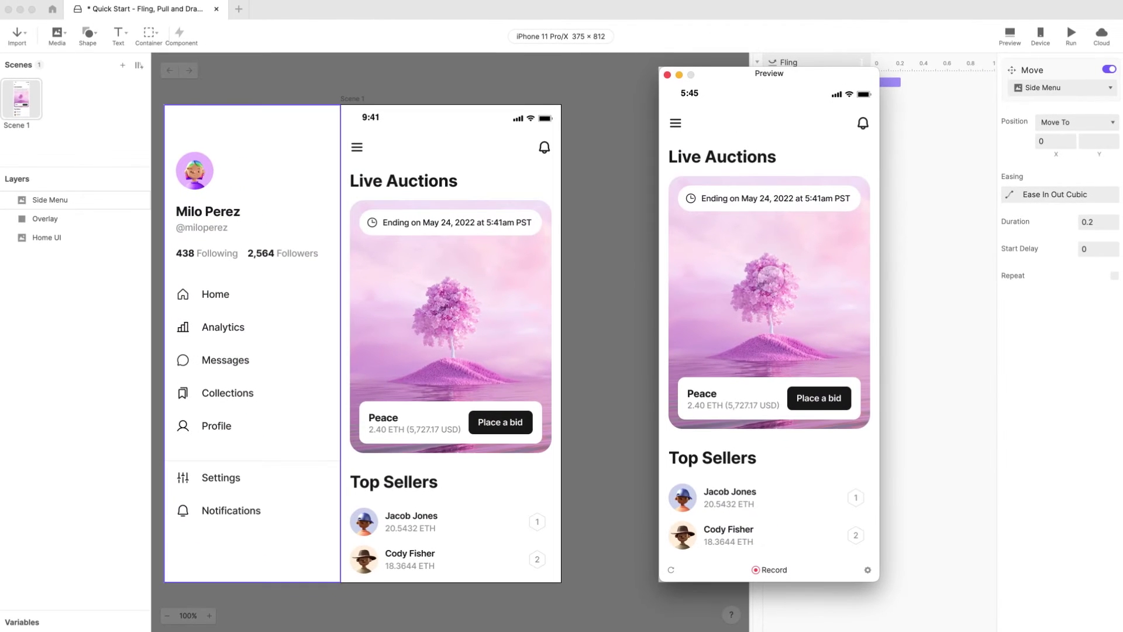
pyautogui.click(668, 74)
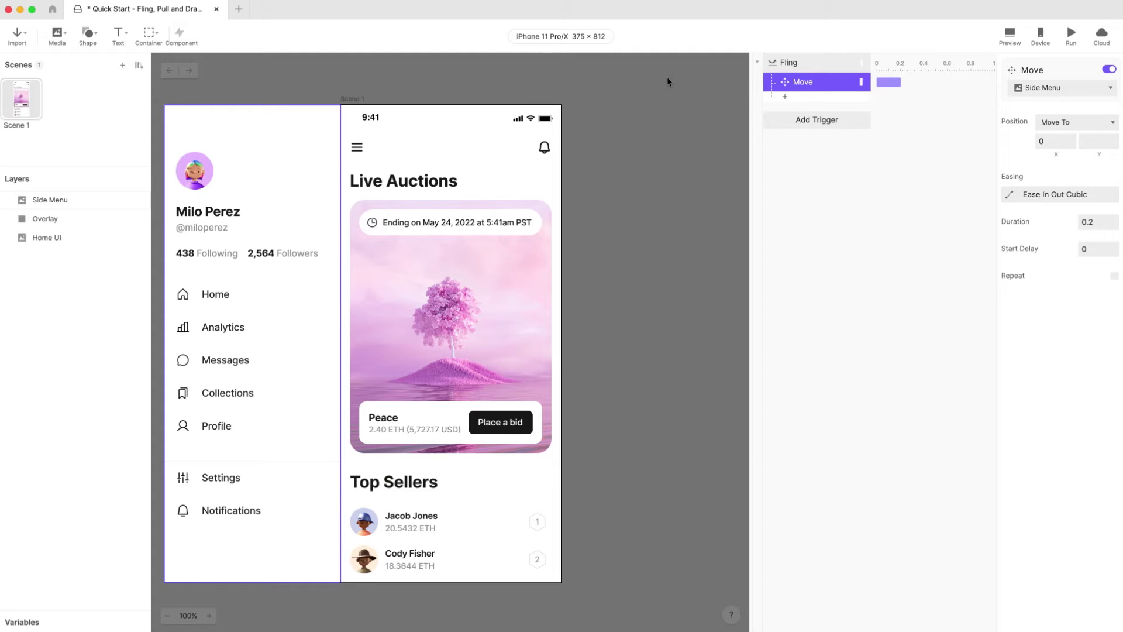
pyautogui.click(236, 331)
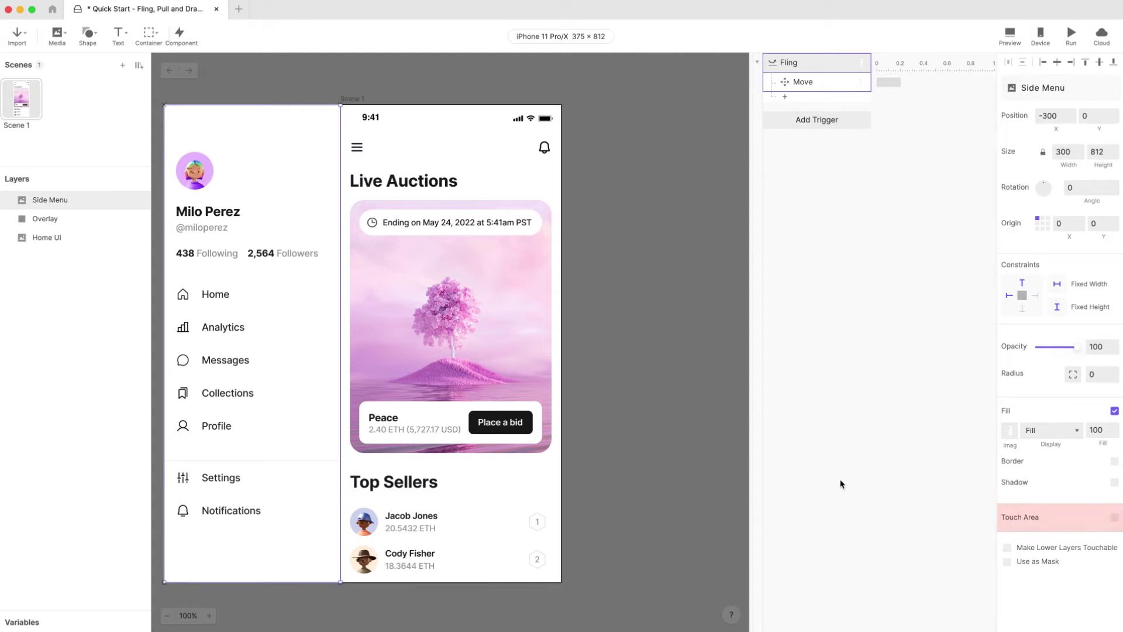
pyautogui.click(1114, 517)
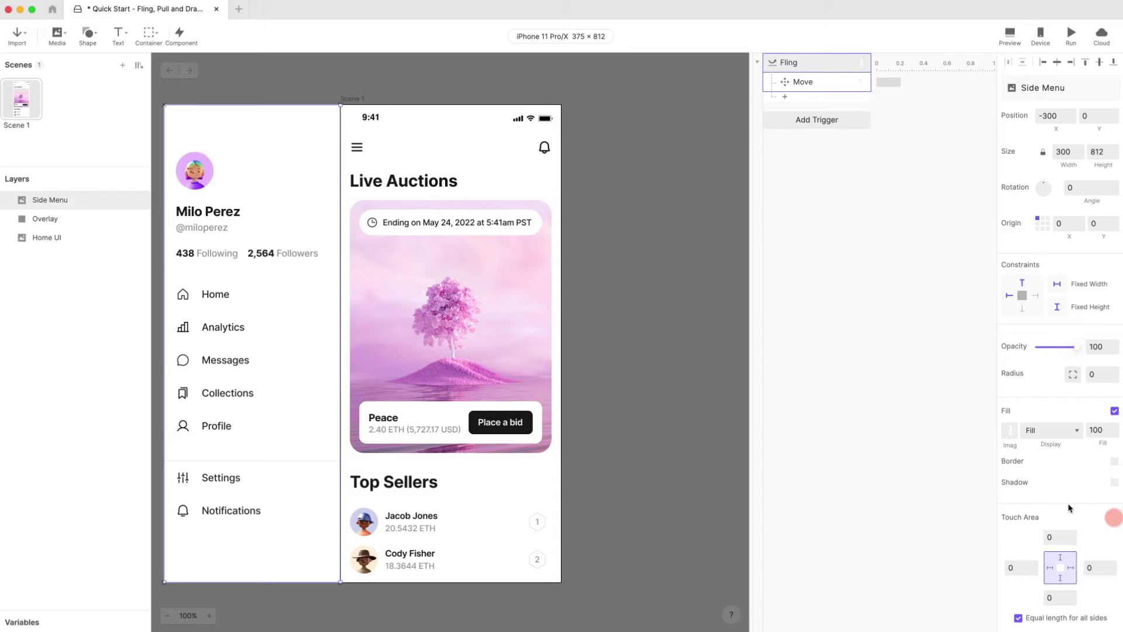
# Set unequal touch-area insets with a right inset of 30, then fling the menu open in preview.
pyautogui.scroll(-1, 1073, 508)
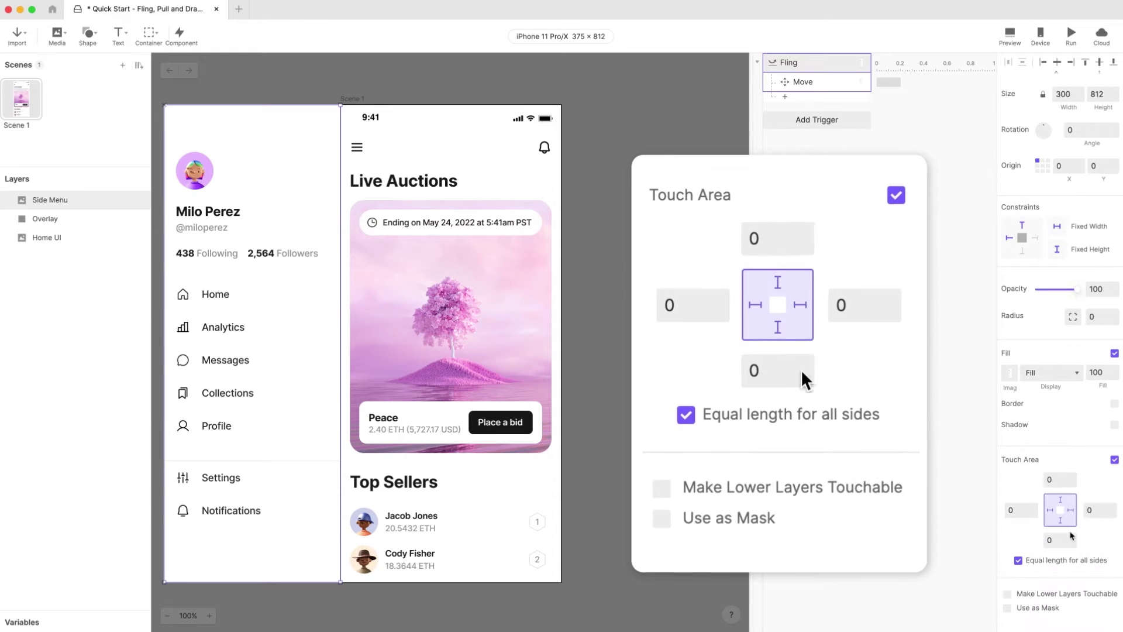
pyautogui.click(1074, 560)
pyautogui.click(1098, 515)
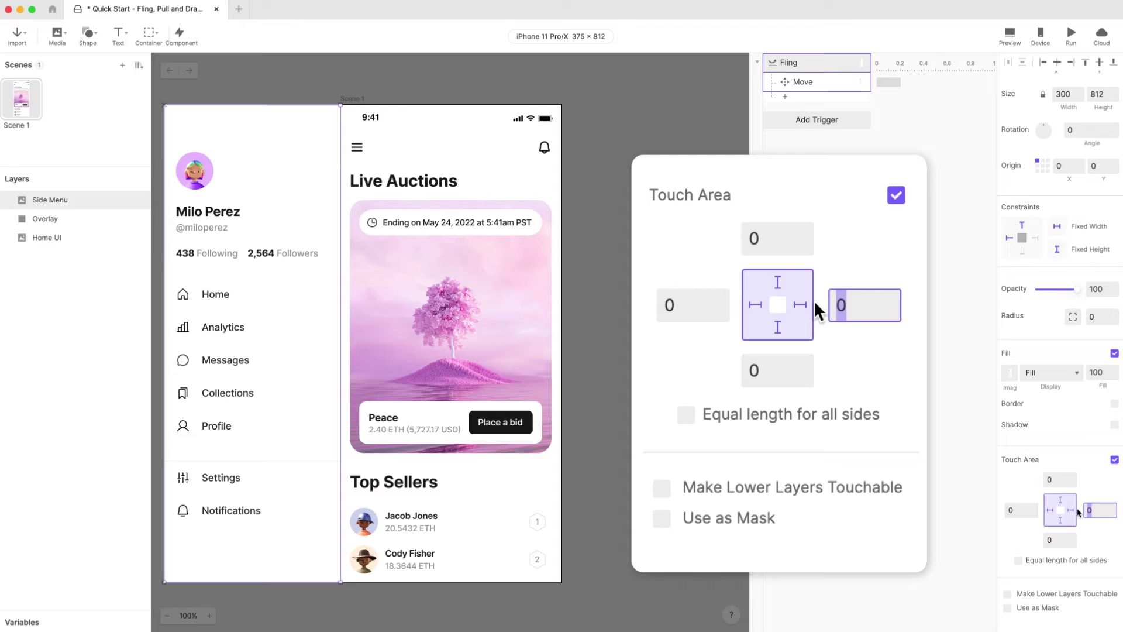
pyautogui.write('30')
pyautogui.press('Return')
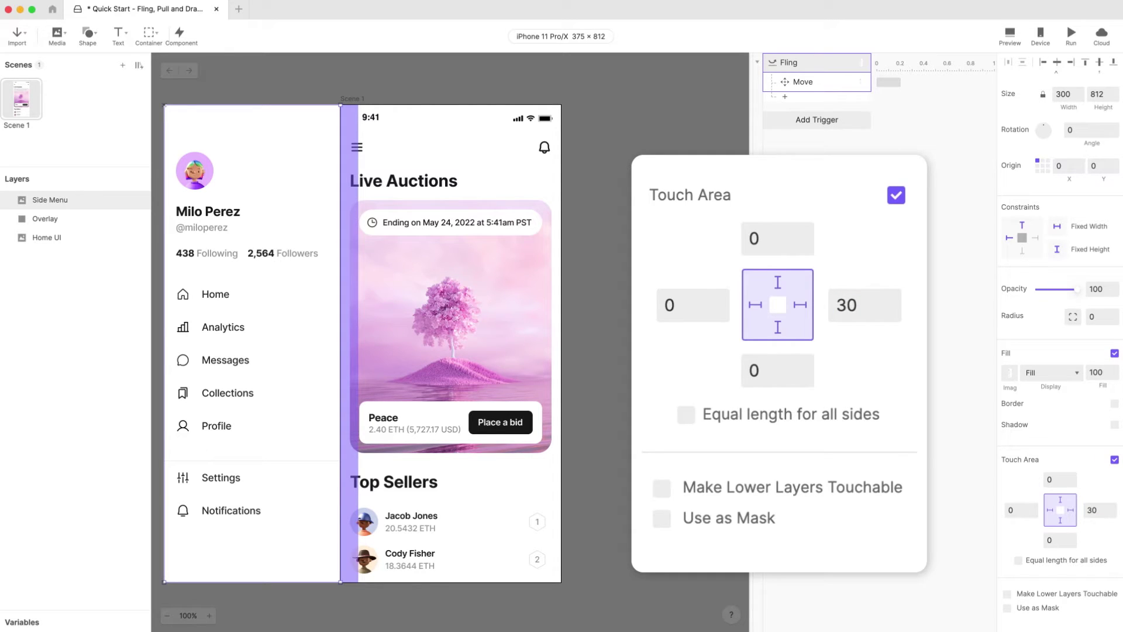
pyautogui.click(1011, 41)
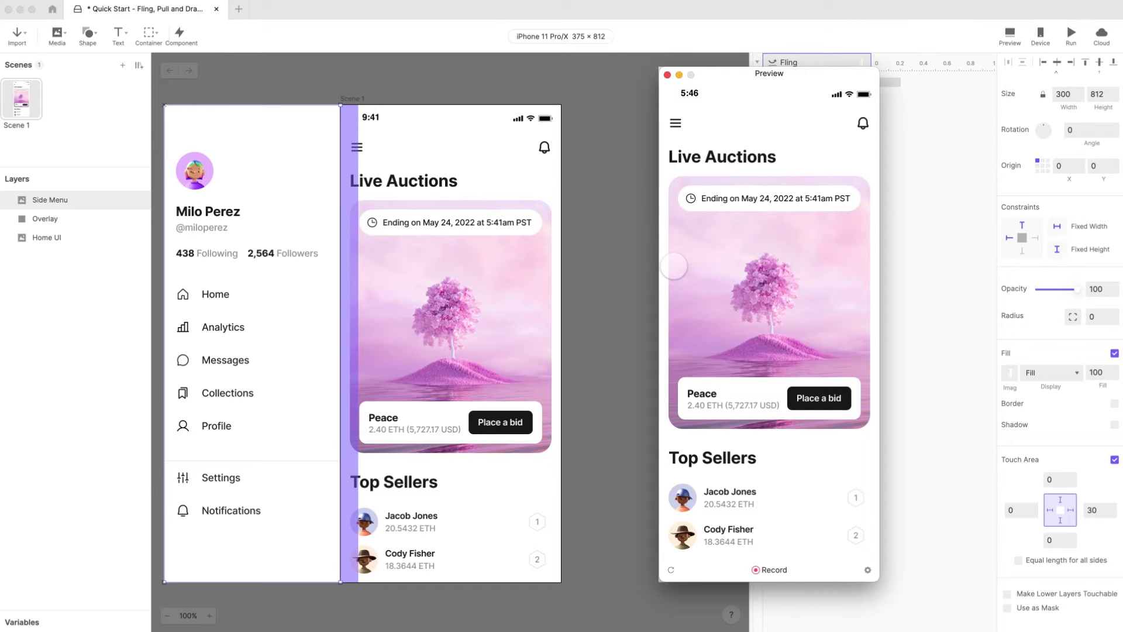
pyautogui.click(669, 271)
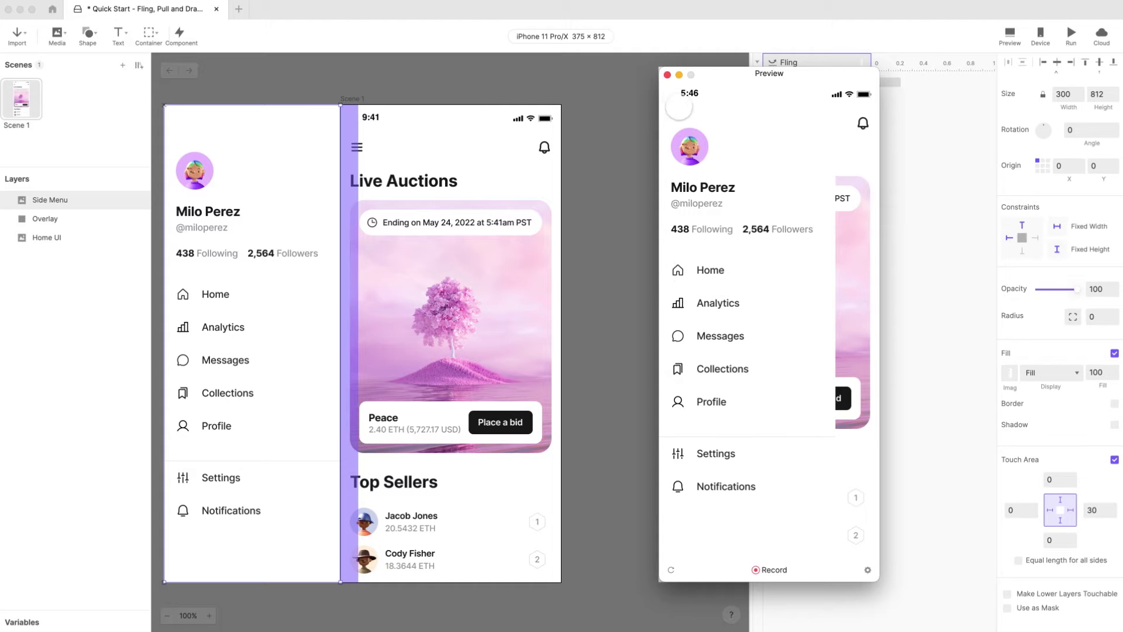
# Add a second, leftward Fling trigger with a Move response to X -300.
pyautogui.click(668, 74)
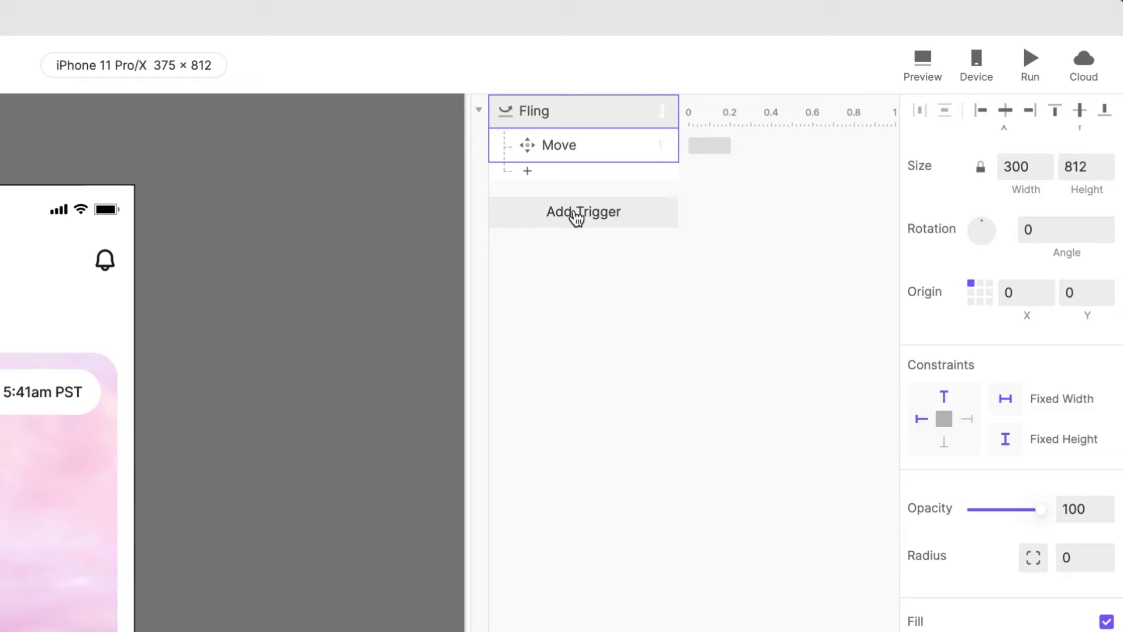
pyautogui.click(817, 120)
pyautogui.click(529, 423)
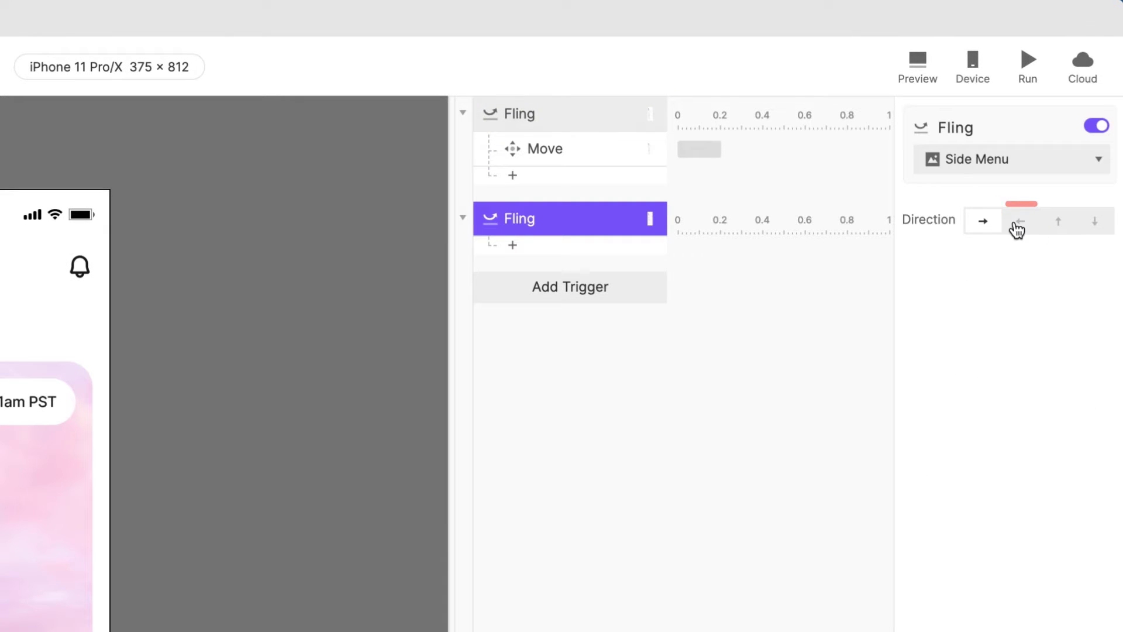
pyautogui.click(1018, 223)
pyautogui.click(595, 251)
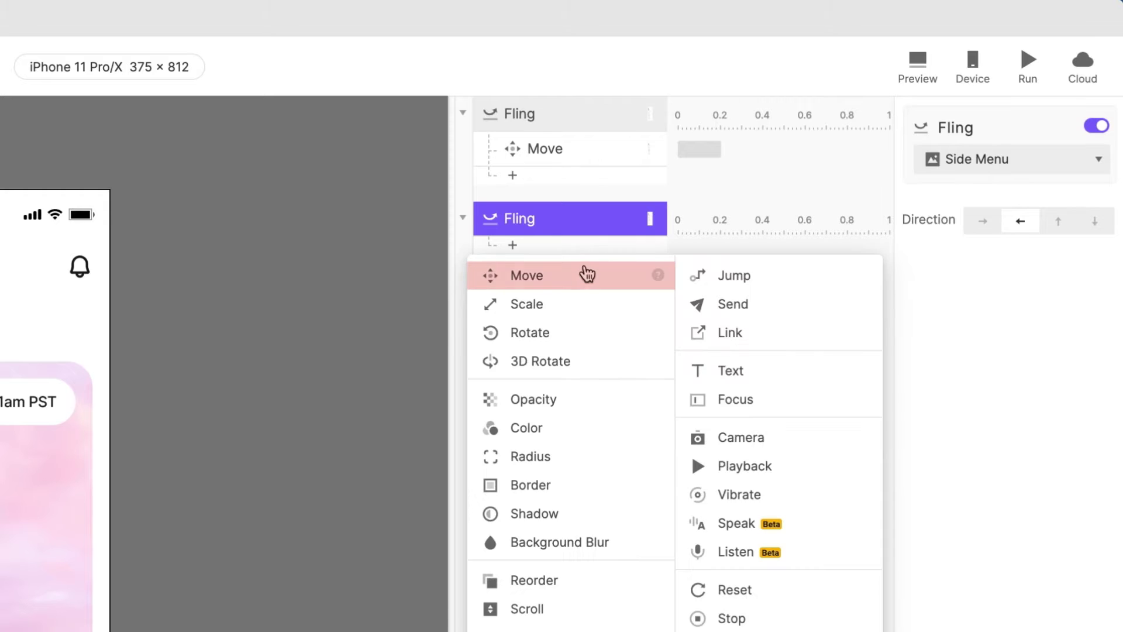
pyautogui.click(585, 273)
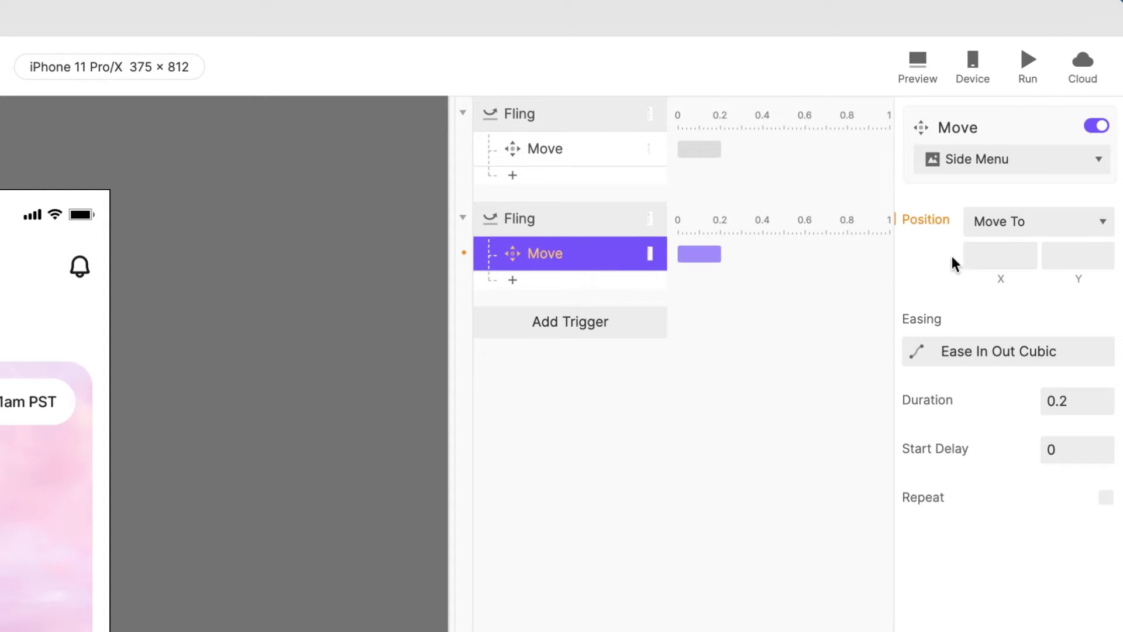
pyautogui.click(994, 256)
pyautogui.write('-300')
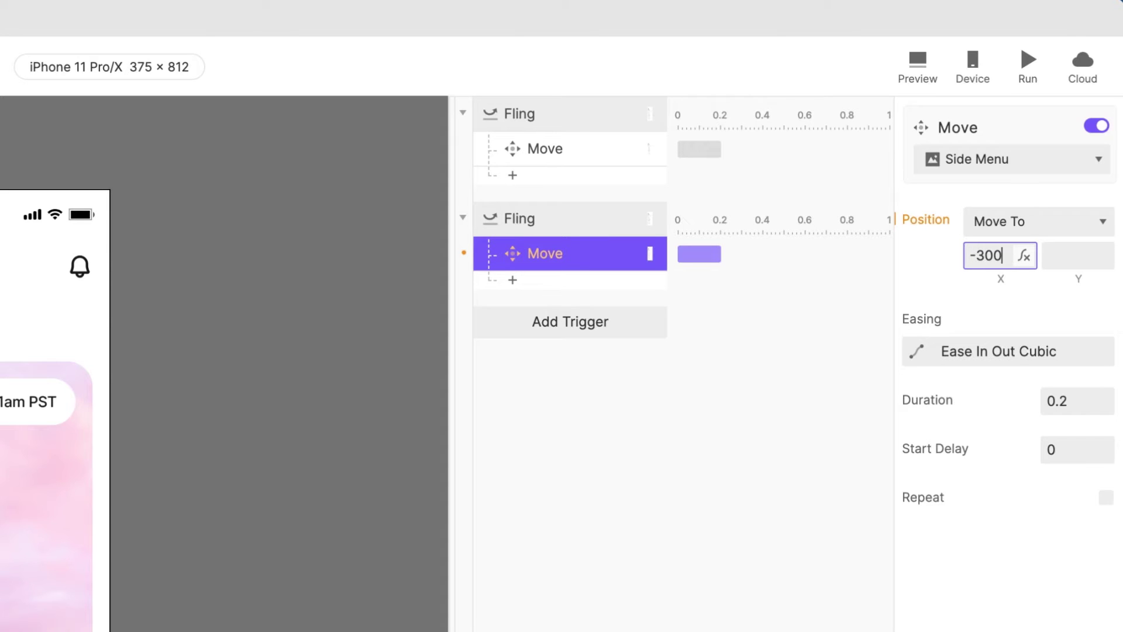
pyautogui.press('Return')
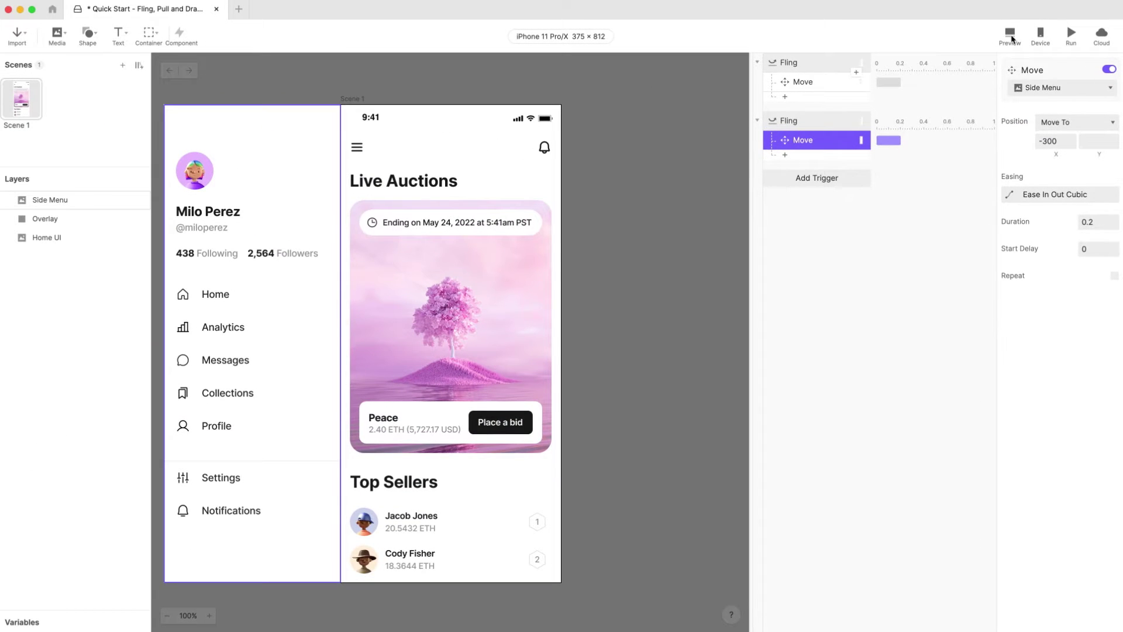
# In preview, fling the side menu open over Live Auctions and closed again.
pyautogui.click(1011, 36)
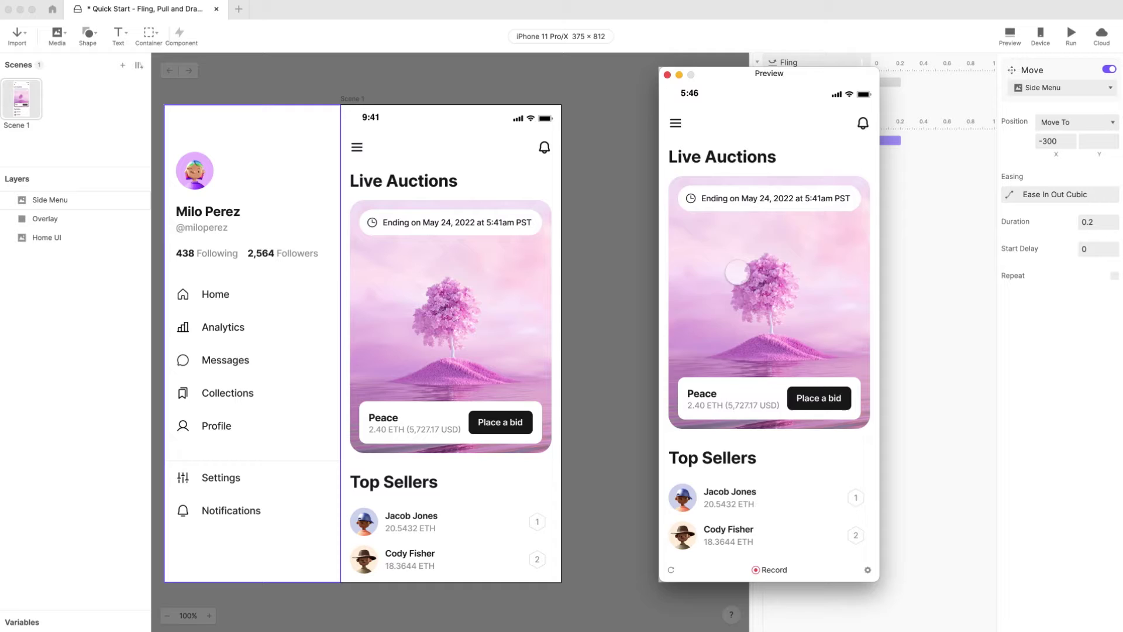
pyautogui.moveTo(737, 272); pyautogui.dragTo(747, 272)
pyautogui.moveTo(815, 279); pyautogui.dragTo(778, 281)
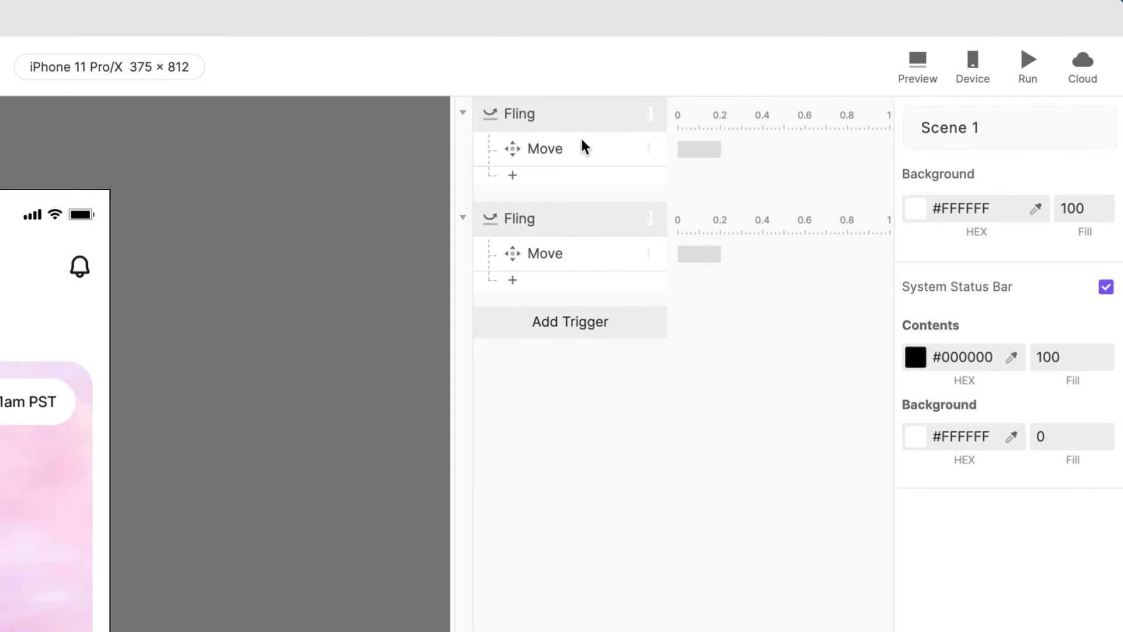
# Group both Fling triggers under the name 'Fling Example'.
pyautogui.click(823, 67)
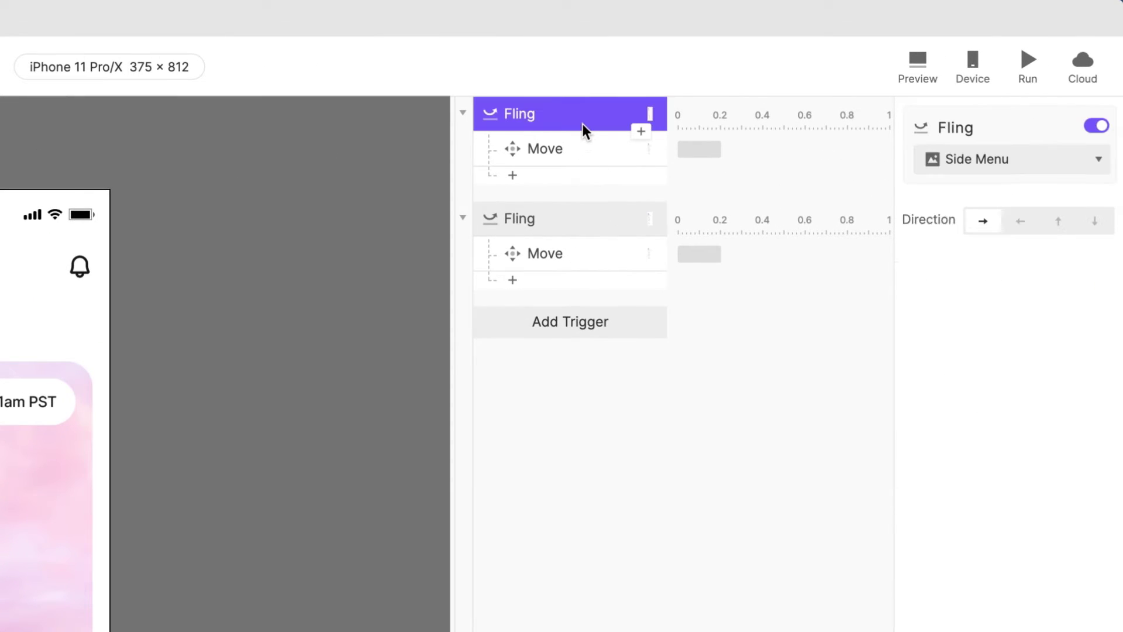
pyautogui.press('shift')
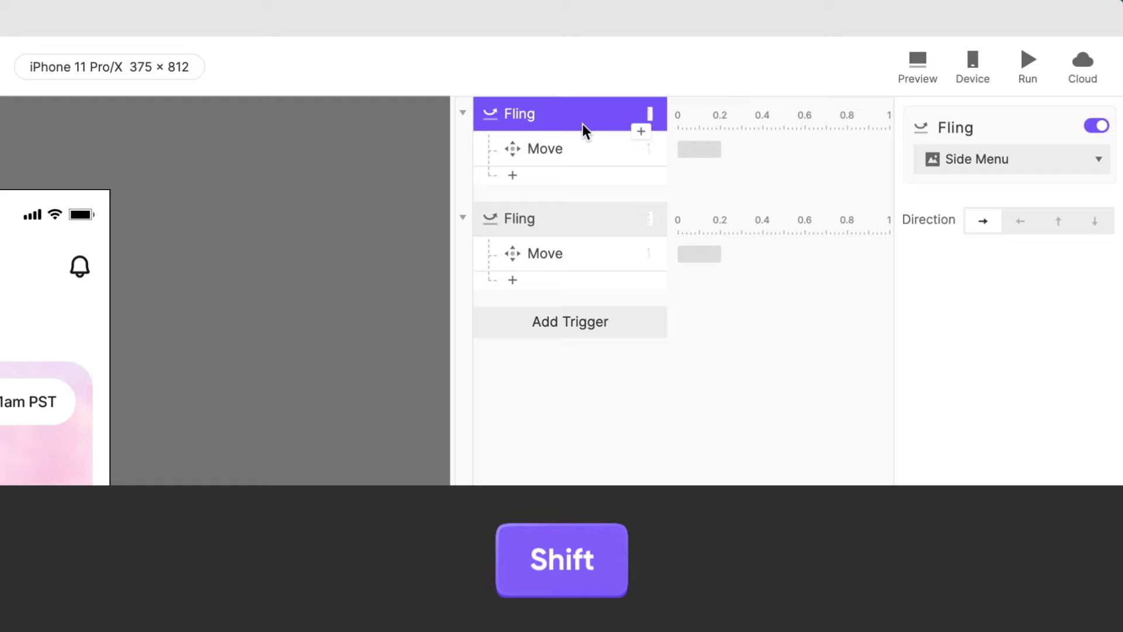
pyautogui.keyDown('shift'); pyautogui.click(592, 222); pyautogui.keyUp('shift')
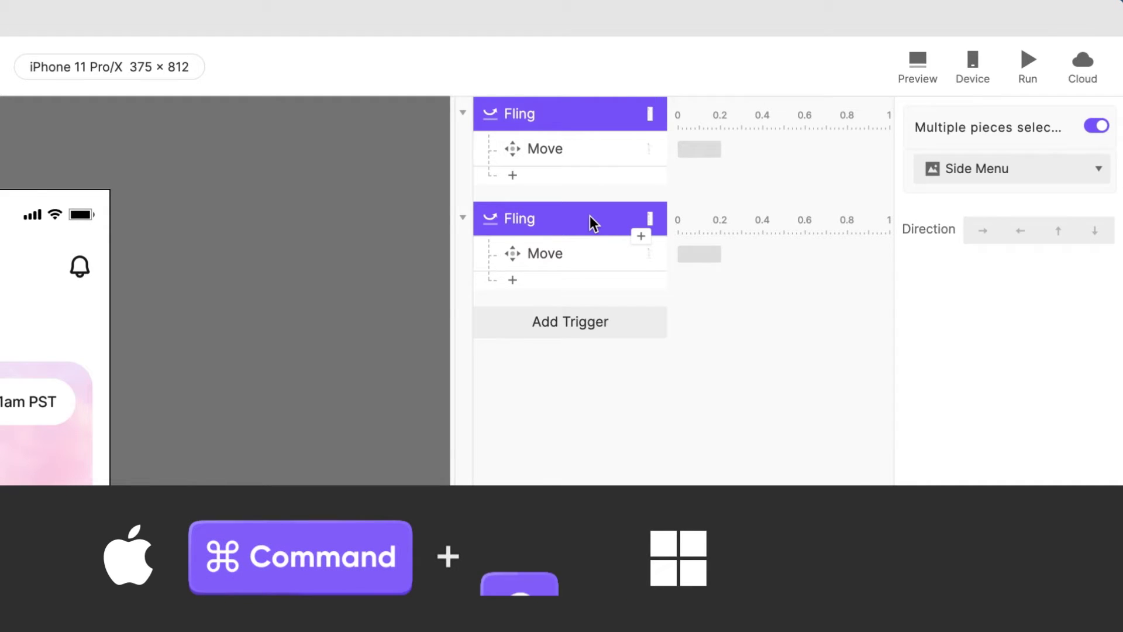
pyautogui.press('super+g')
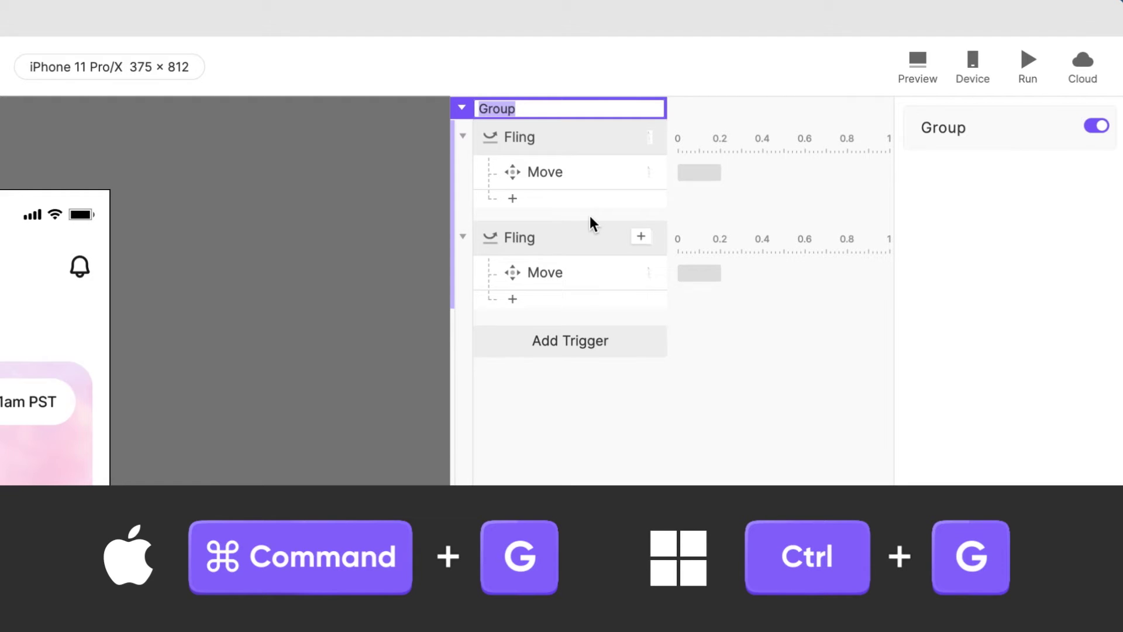
pyautogui.write('Fli')
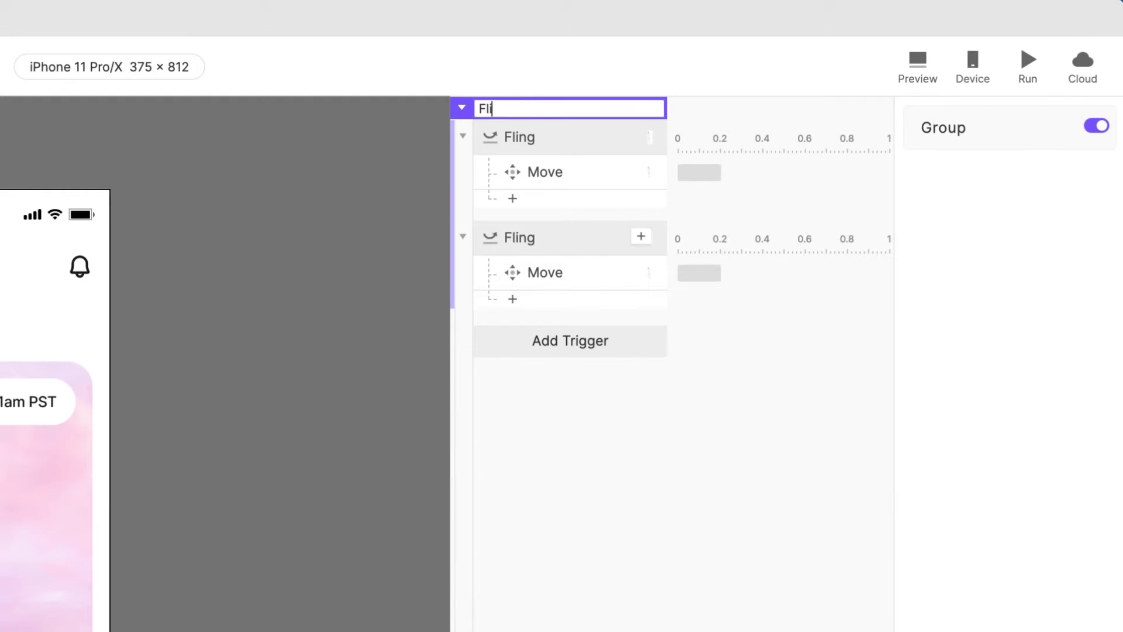
pyautogui.write('ng Example')
pyautogui.press('Return')
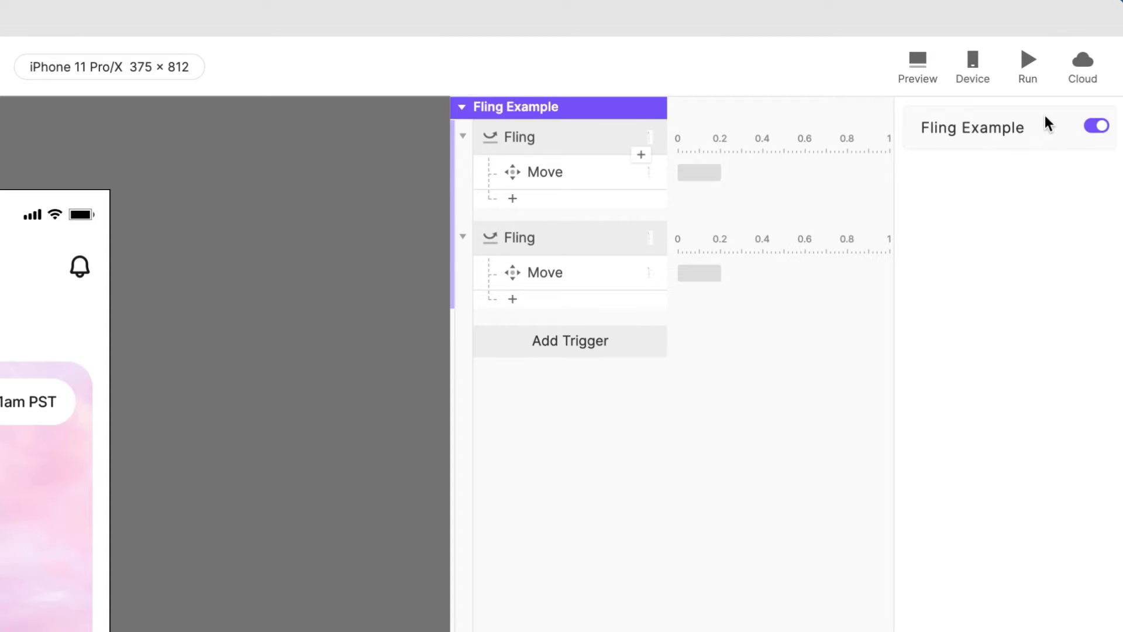
# Switch off the Fling Example group and bring back the scenes and layers list.
pyautogui.click(1095, 126)
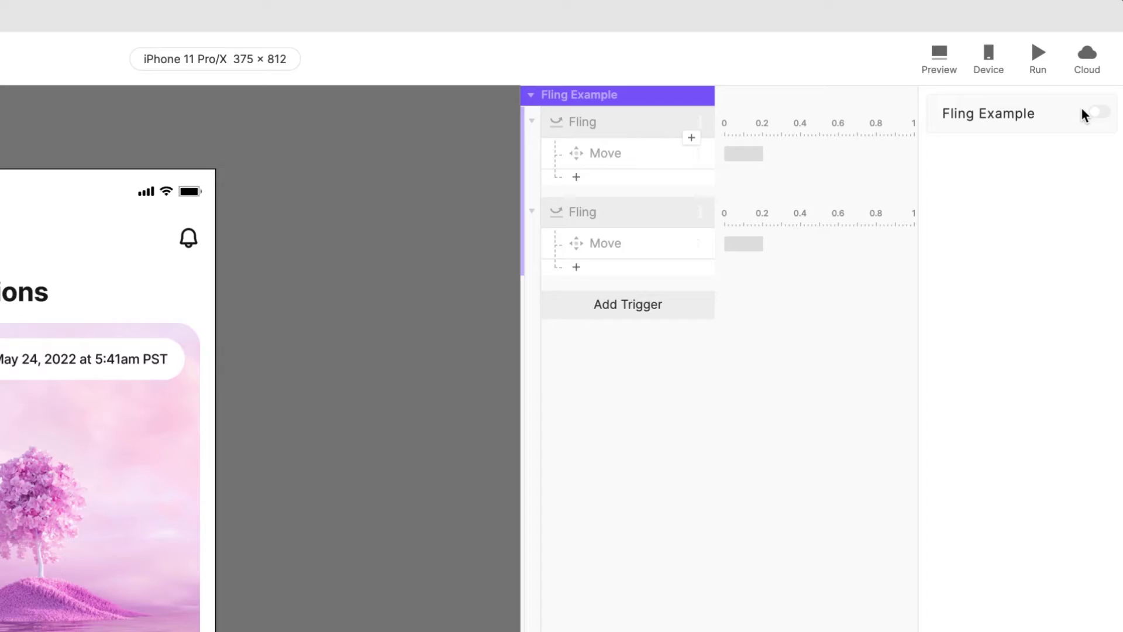
pyautogui.click(271, 626)
pyautogui.press('super+1')
# Add a Pull trigger to Side Menu with a distance of 300.
pyautogui.click(77, 298)
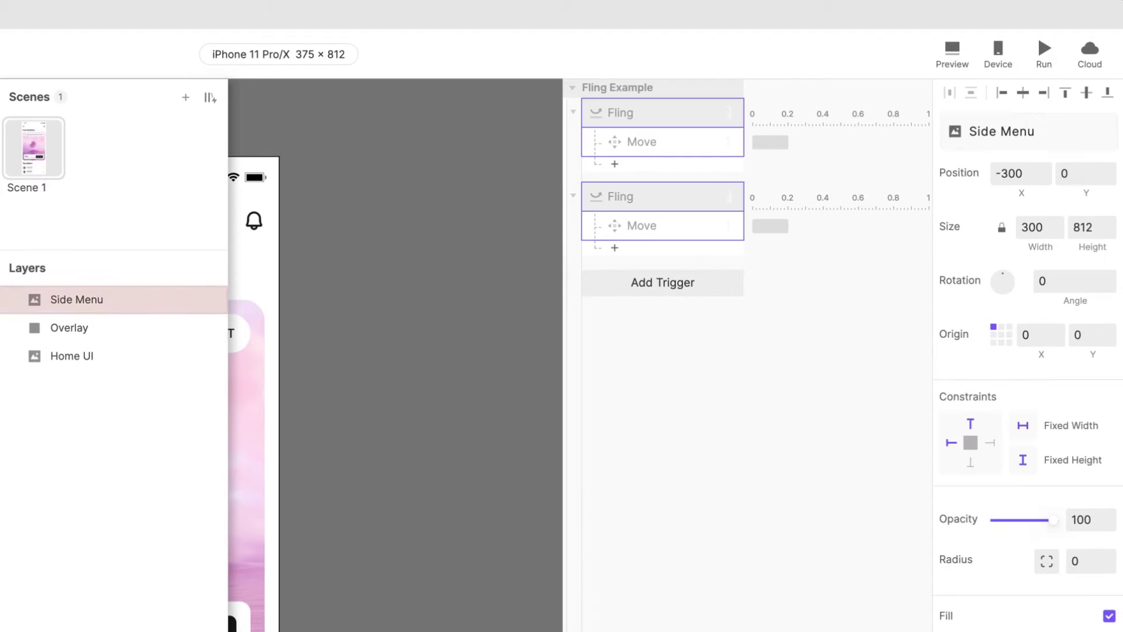
pyautogui.click(710, 286)
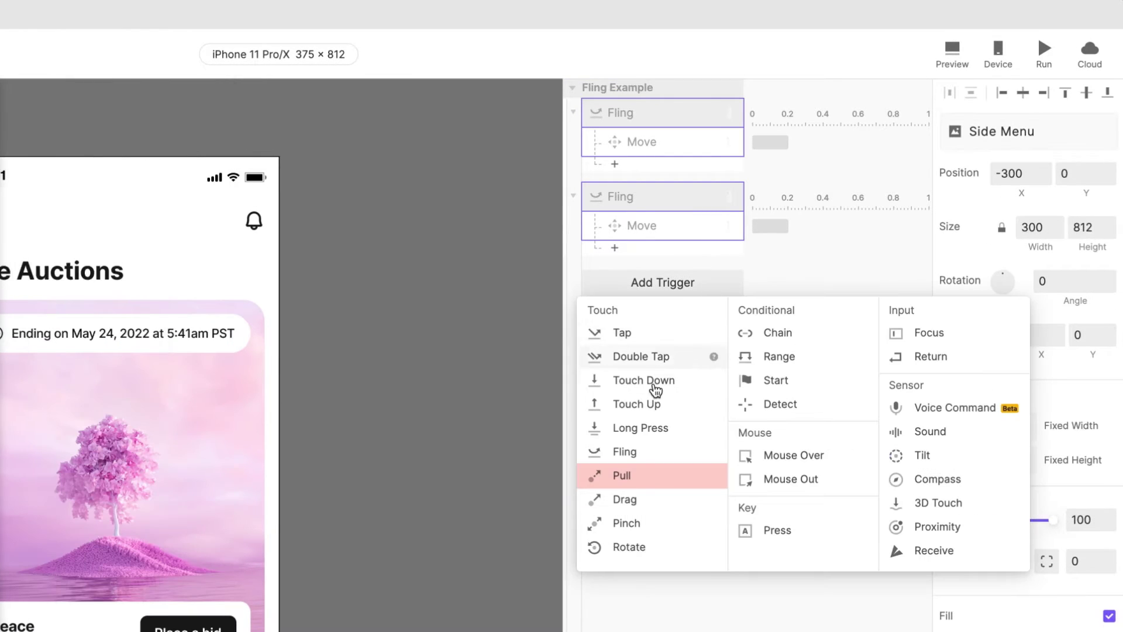
pyautogui.click(644, 475)
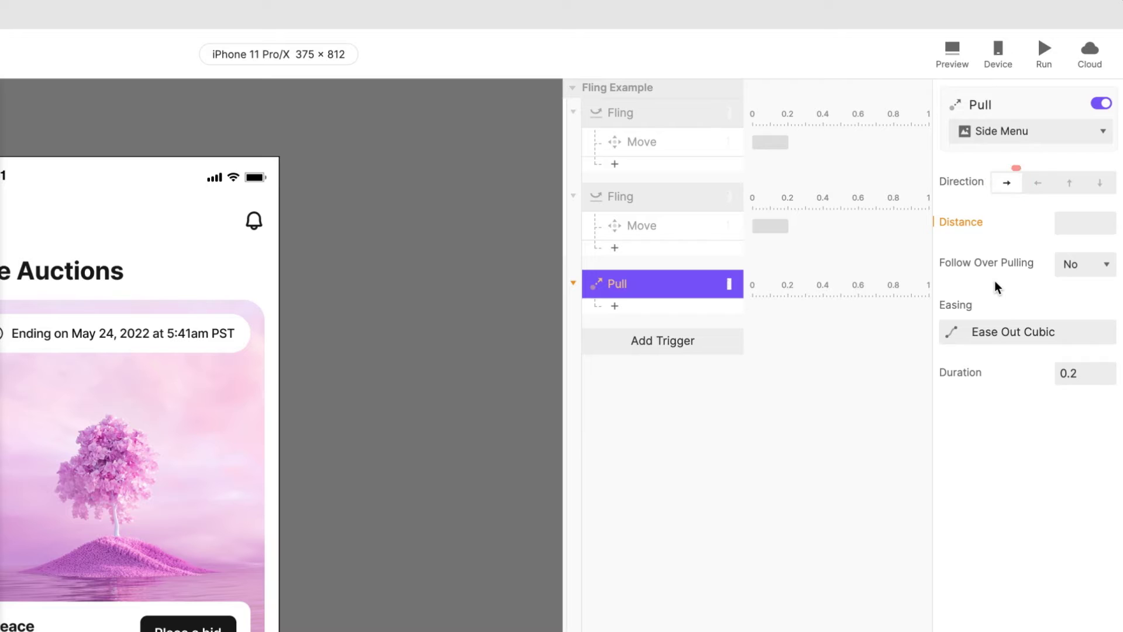
pyautogui.click(1078, 226)
pyautogui.write('300')
pyautogui.press('Return')
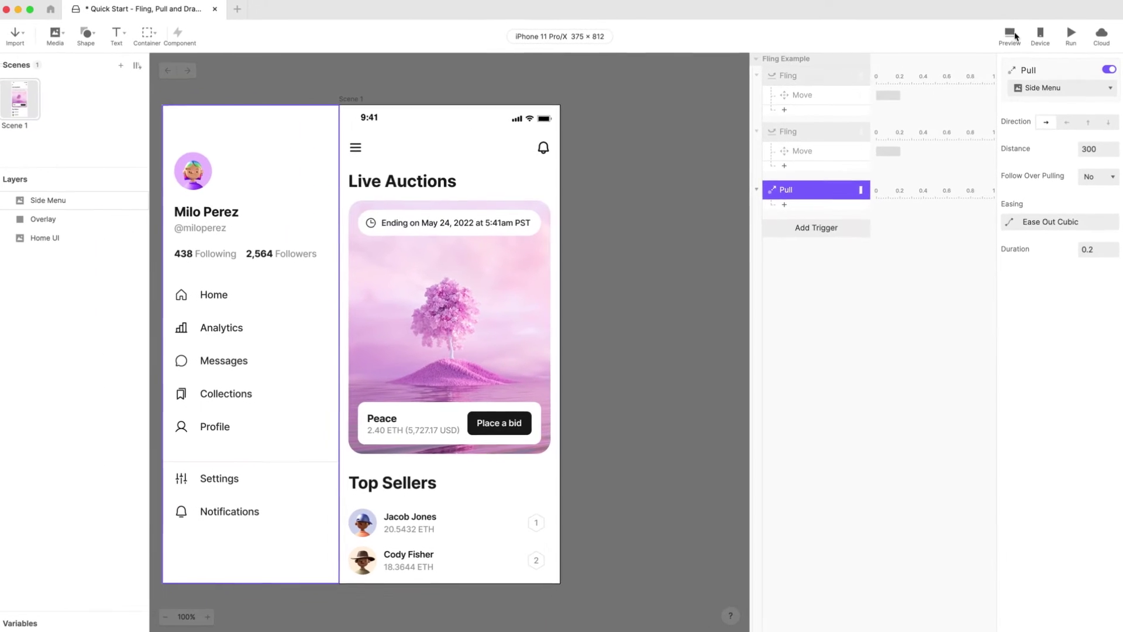
# In preview, pull the side menu open from the left edge.
pyautogui.click(1010, 34)
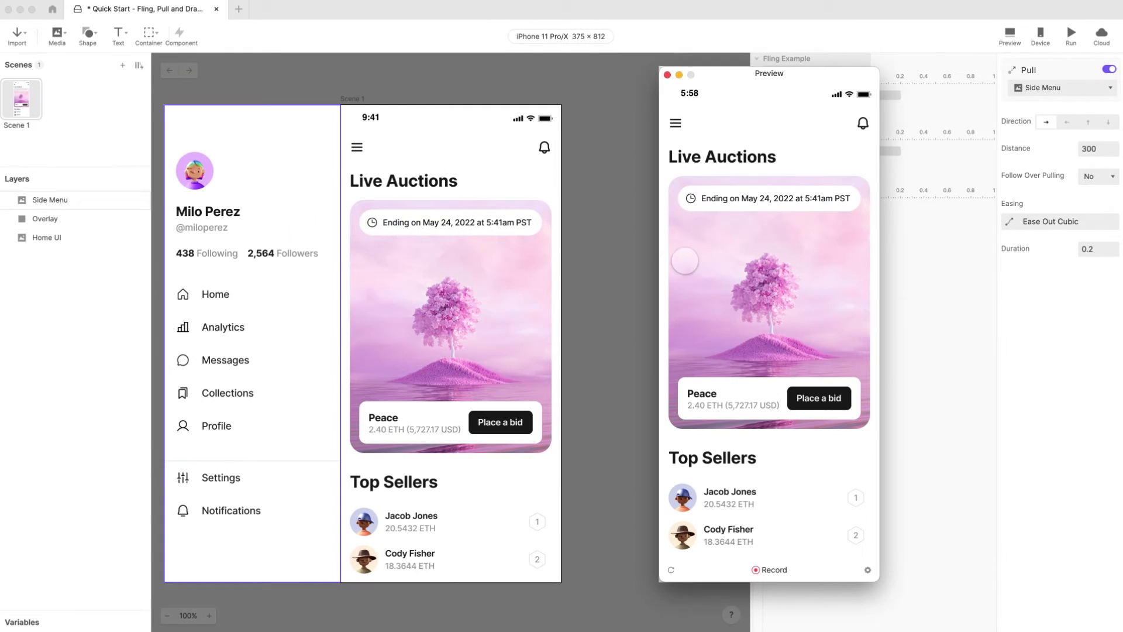
pyautogui.moveTo(670, 267); pyautogui.dragTo(698, 258)
pyautogui.click(668, 75)
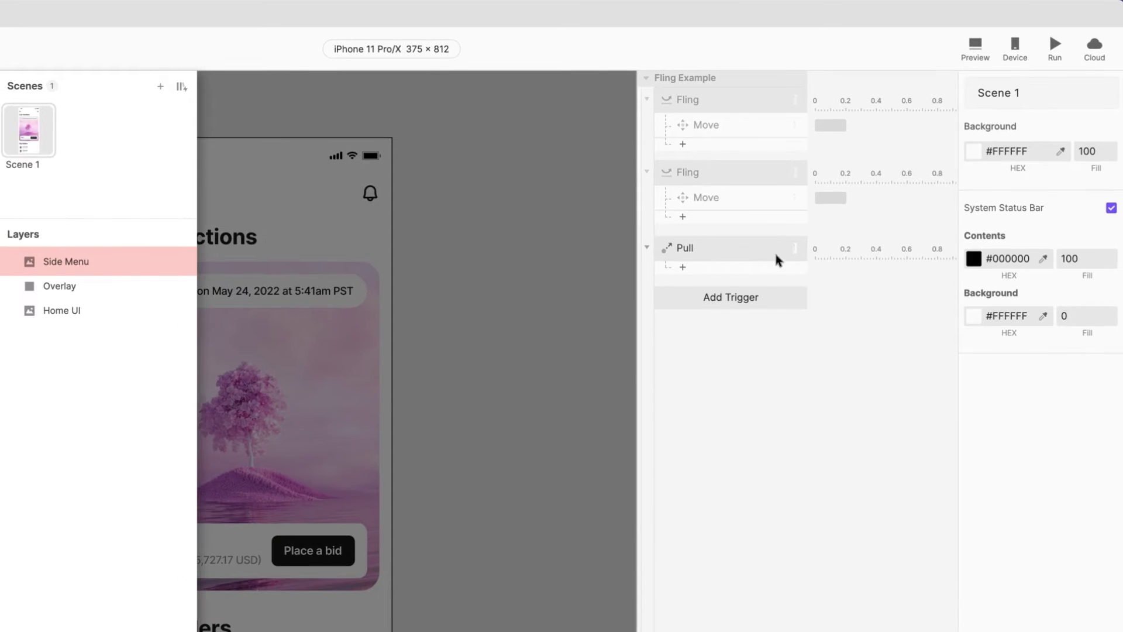
# Disable the Pull trigger and add a Drag trigger with a Move response, testing it in preview.
pyautogui.click(849, 196)
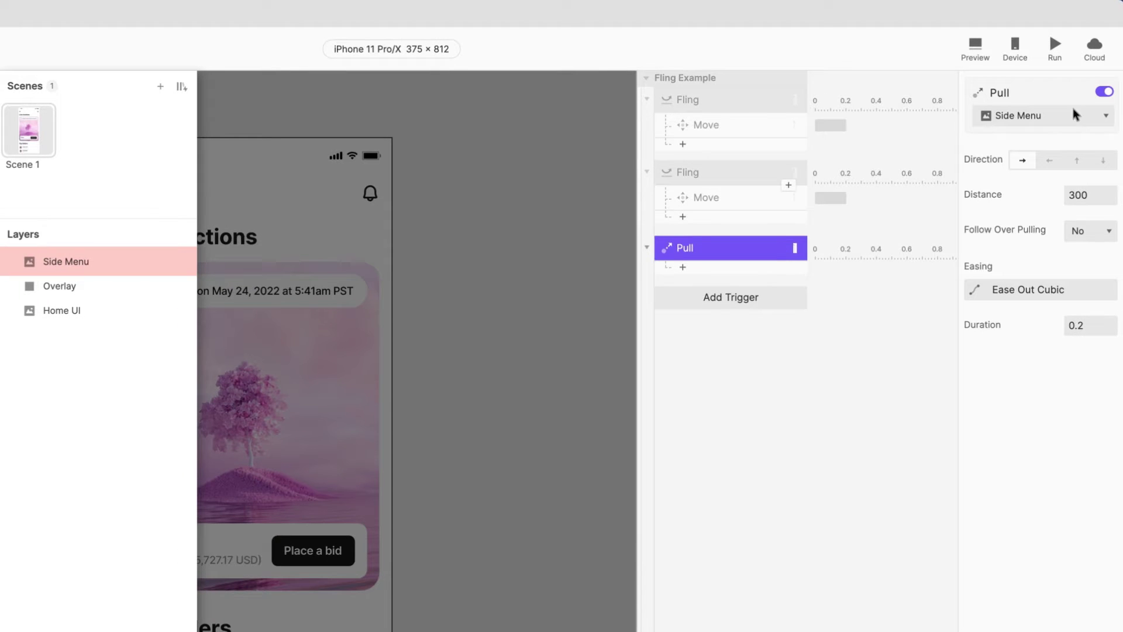
pyautogui.click(1103, 92)
pyautogui.click(745, 296)
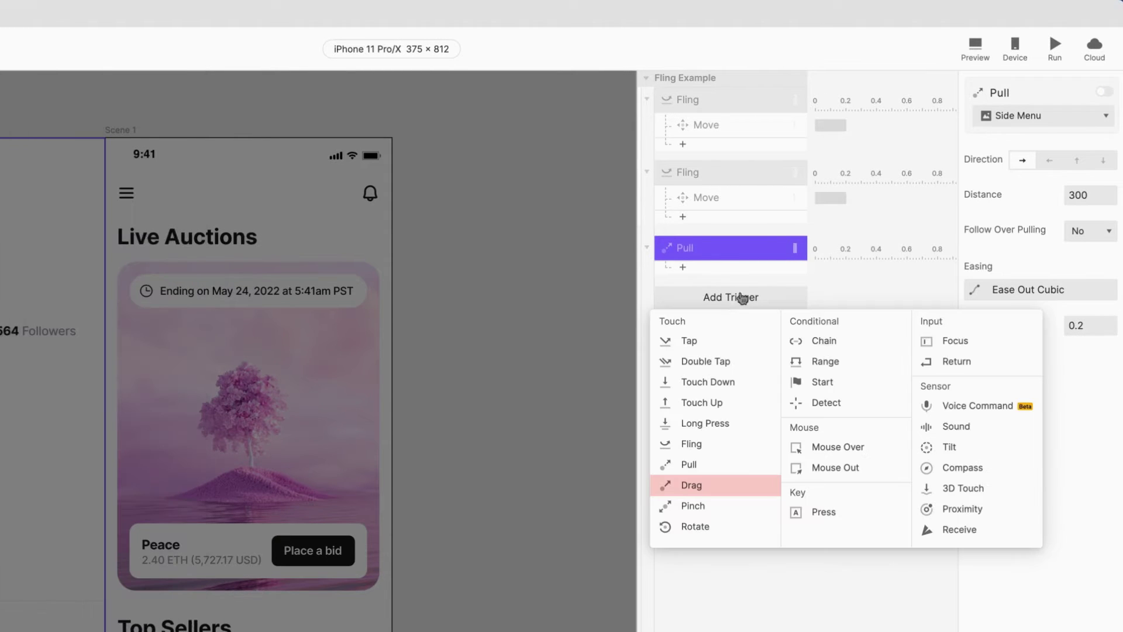
pyautogui.click(705, 486)
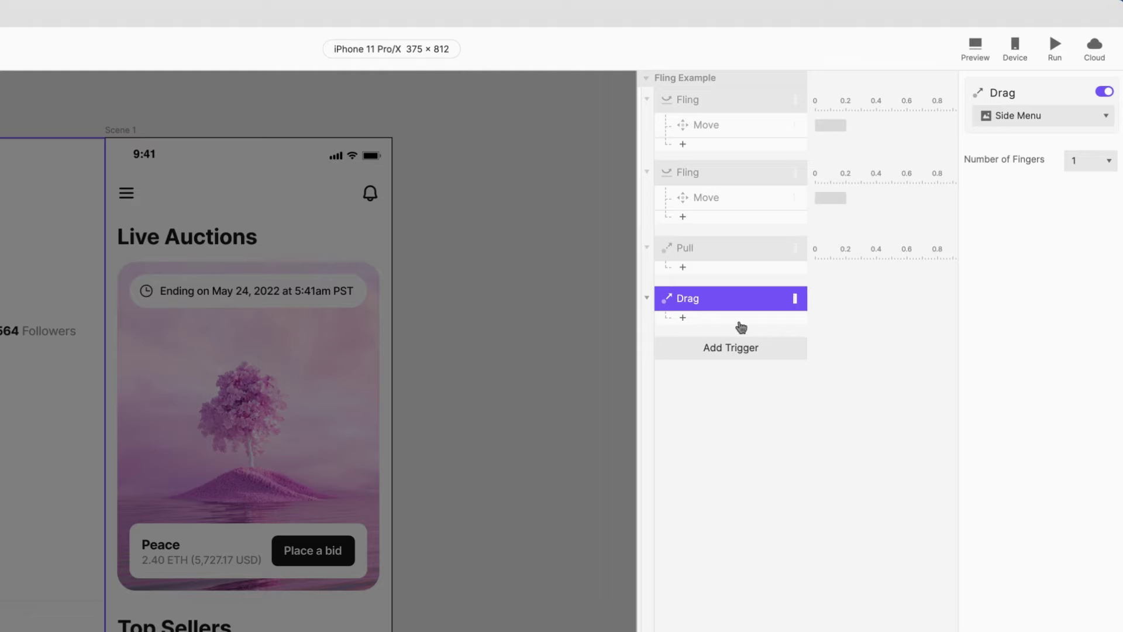
pyautogui.click(741, 327)
pyautogui.click(735, 335)
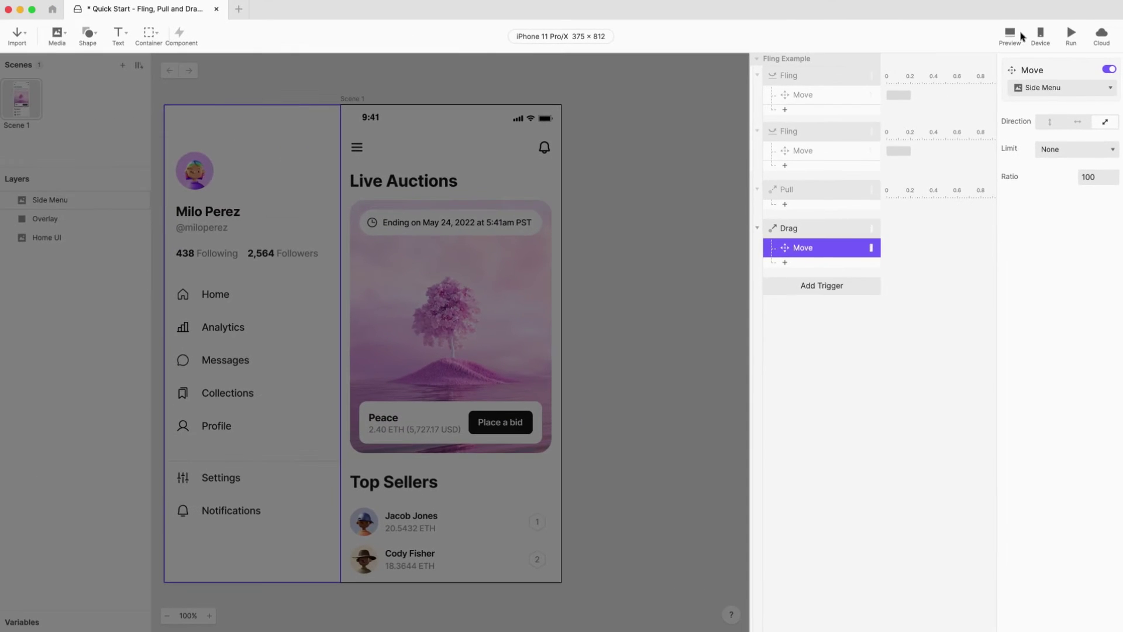
pyautogui.click(1021, 35)
pyautogui.moveTo(625, 314); pyautogui.dragTo(743, 290)
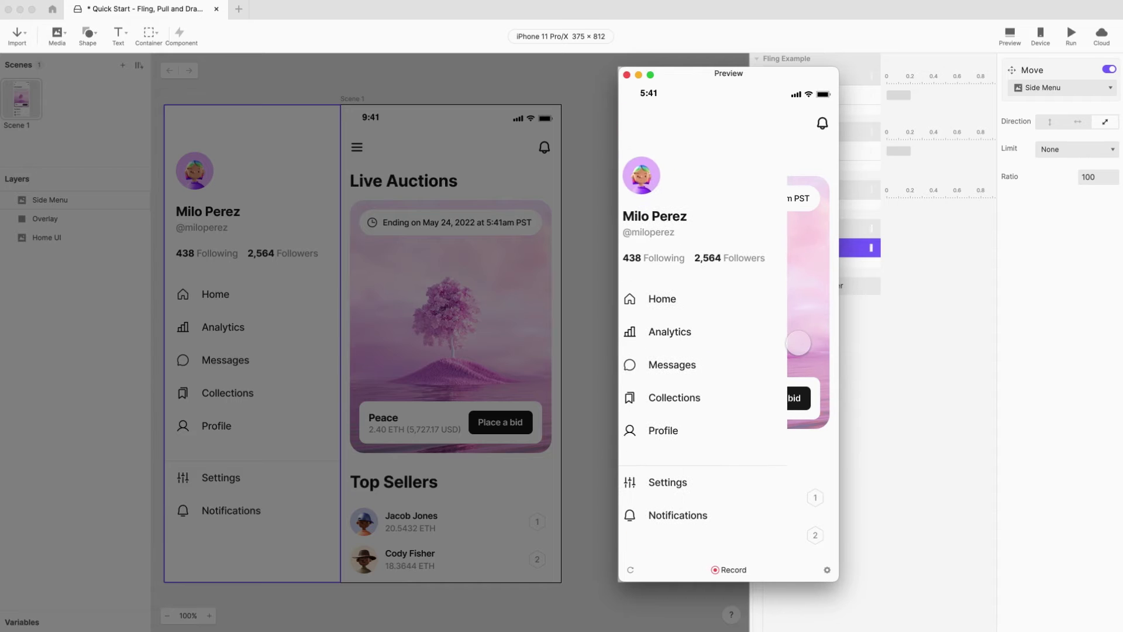
pyautogui.click(626, 75)
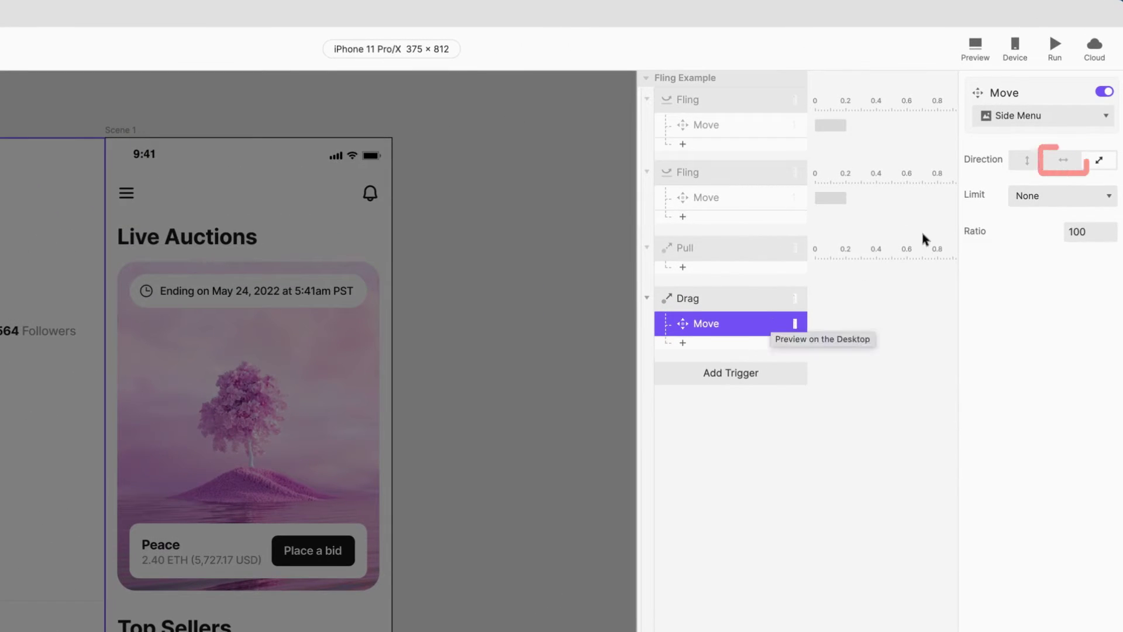
# Restrict the drag's Move to horizontal, Limit to Screen, and test dragging the menu open.
pyautogui.click(1065, 160)
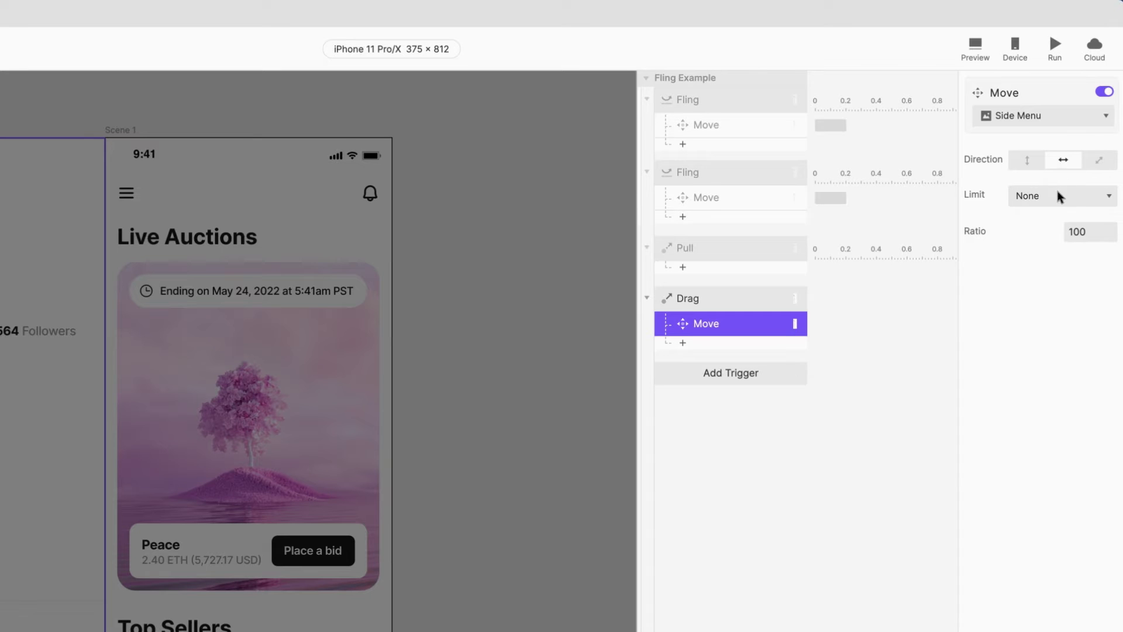
pyautogui.click(1058, 195)
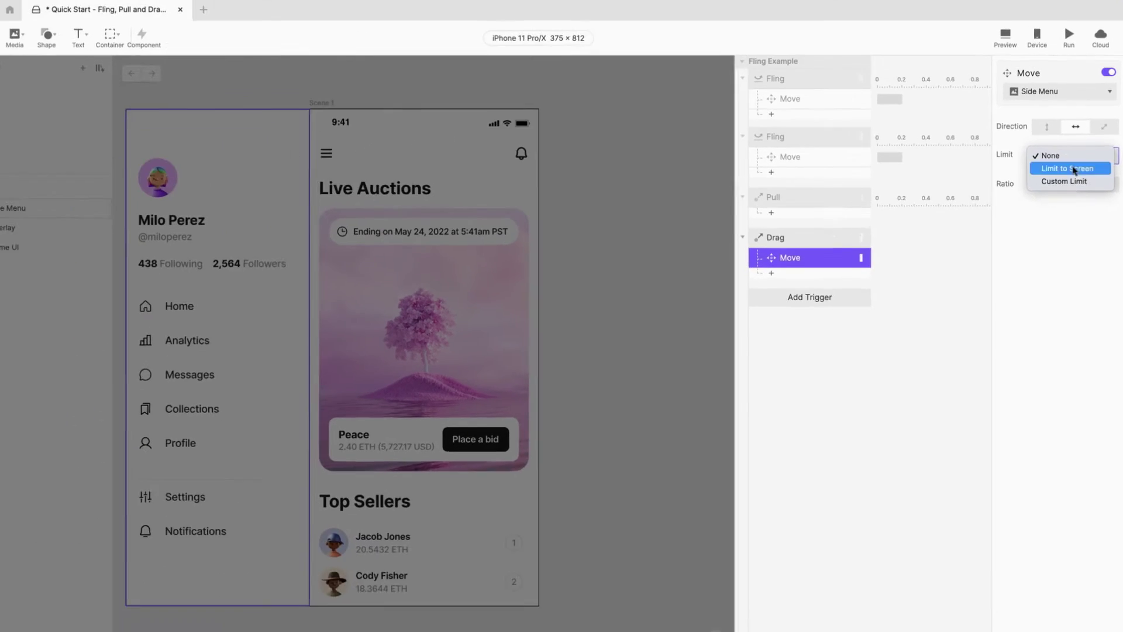
pyautogui.click(1059, 212)
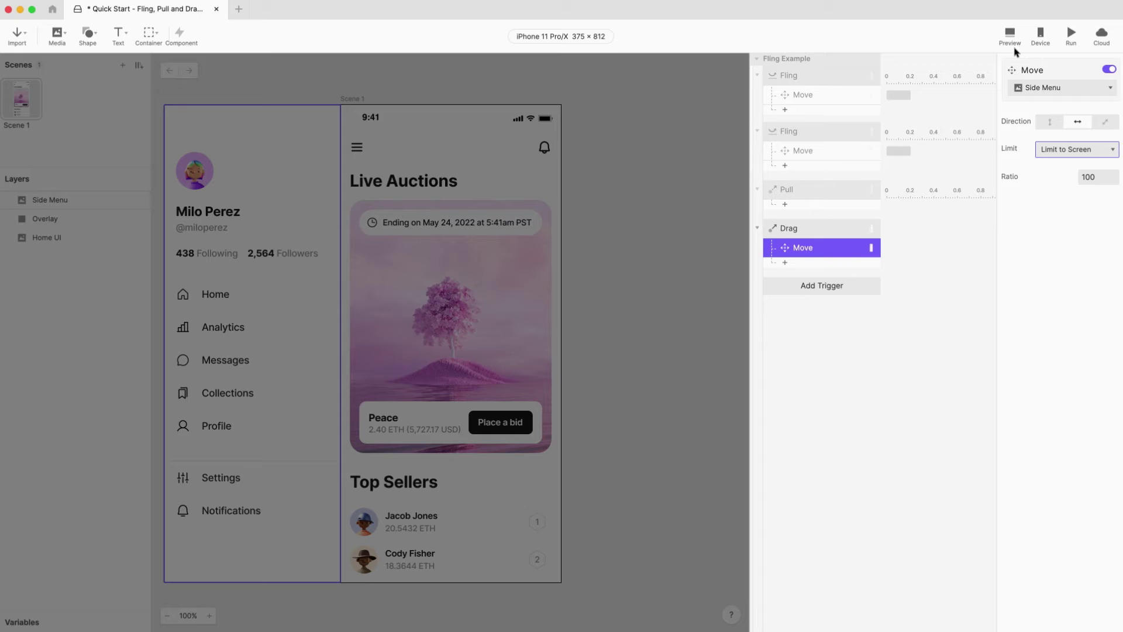
pyautogui.click(975, 47)
pyautogui.moveTo(634, 233); pyautogui.dragTo(758, 274)
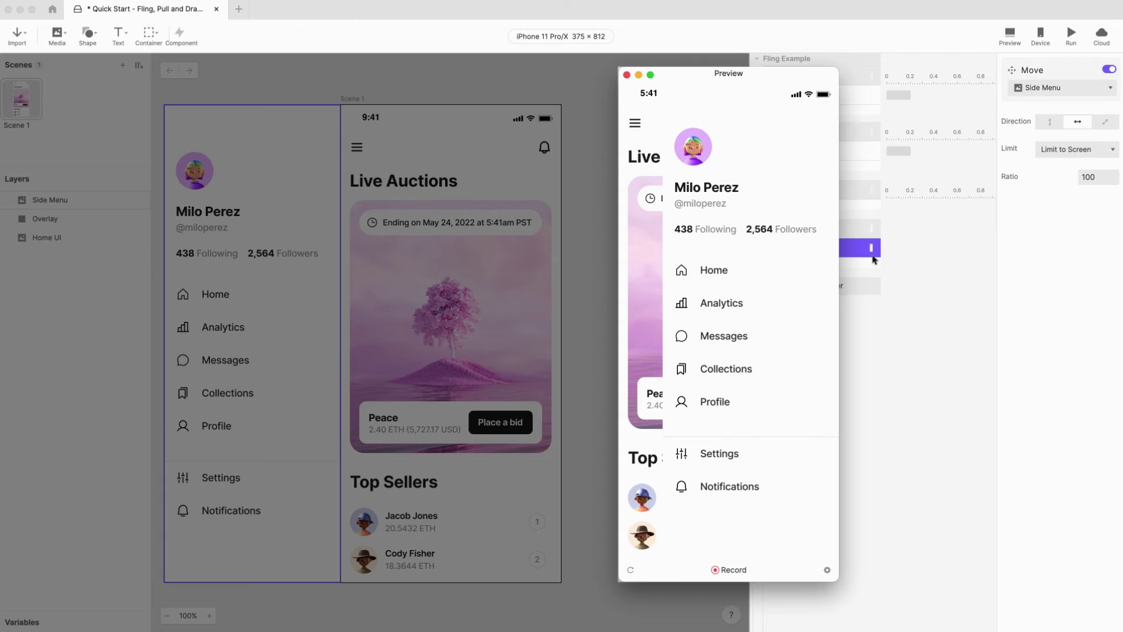
pyautogui.click(860, 253)
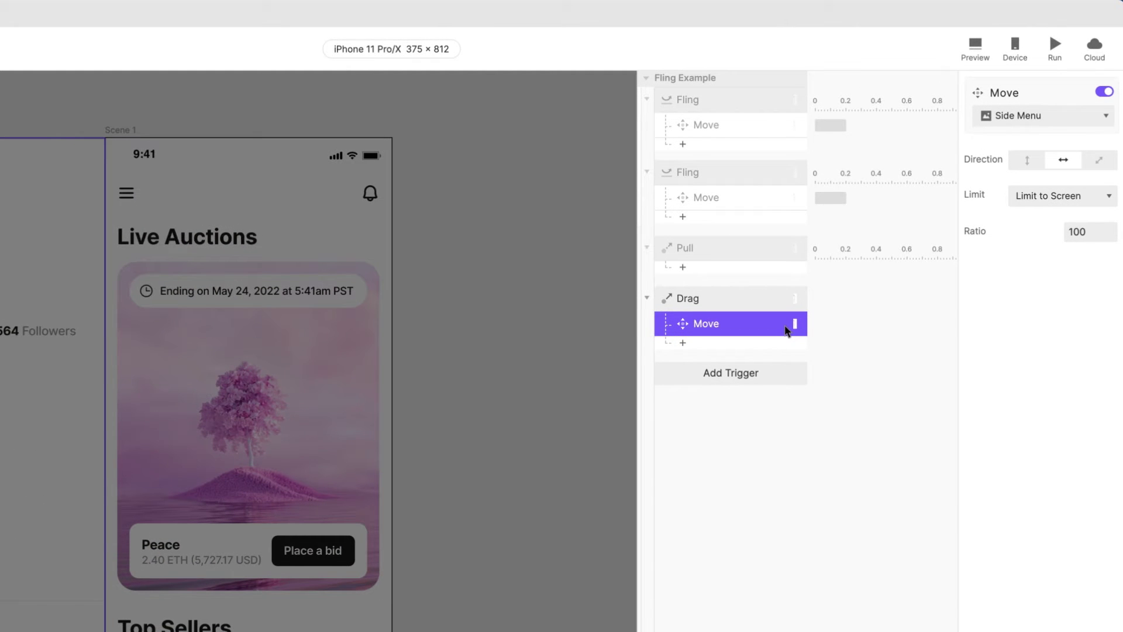
# Give the Drag Move a custom X limit from -300 to 0.
pyautogui.click(1033, 205)
pyautogui.click(1035, 210)
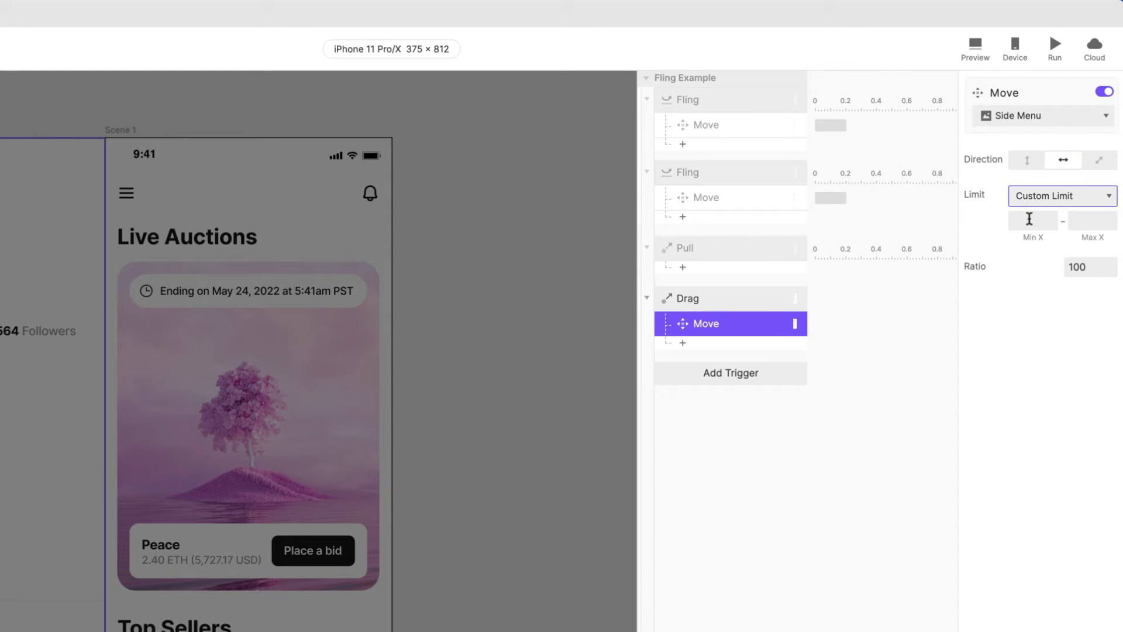
pyautogui.click(1029, 220)
pyautogui.write('-300')
pyautogui.press('Tab')
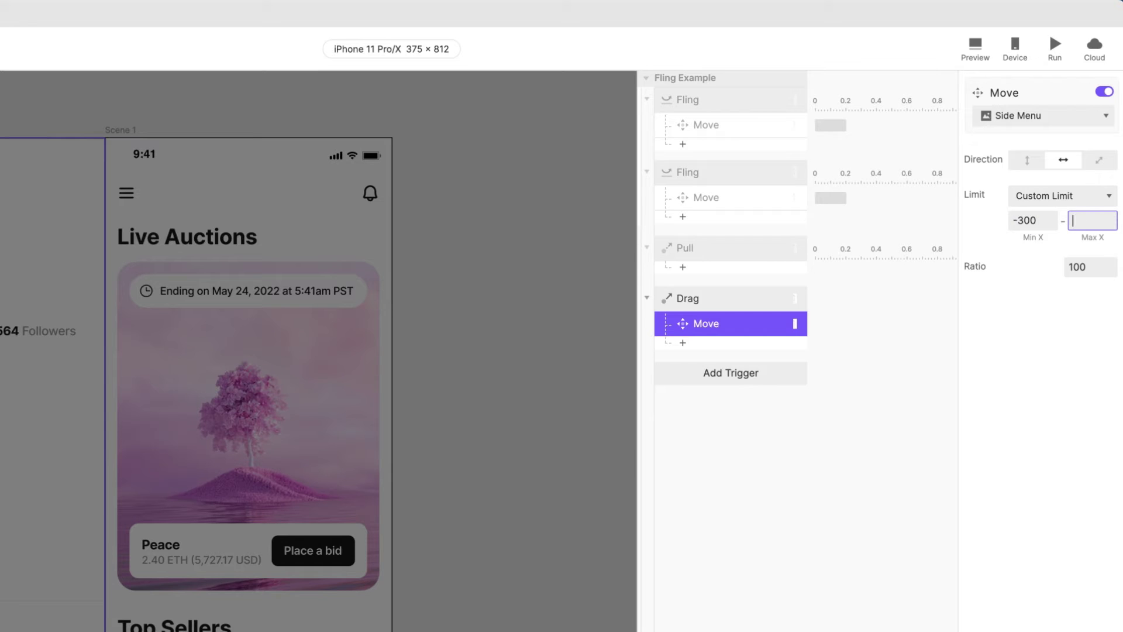
pyautogui.write('0')
pyautogui.press('Return')
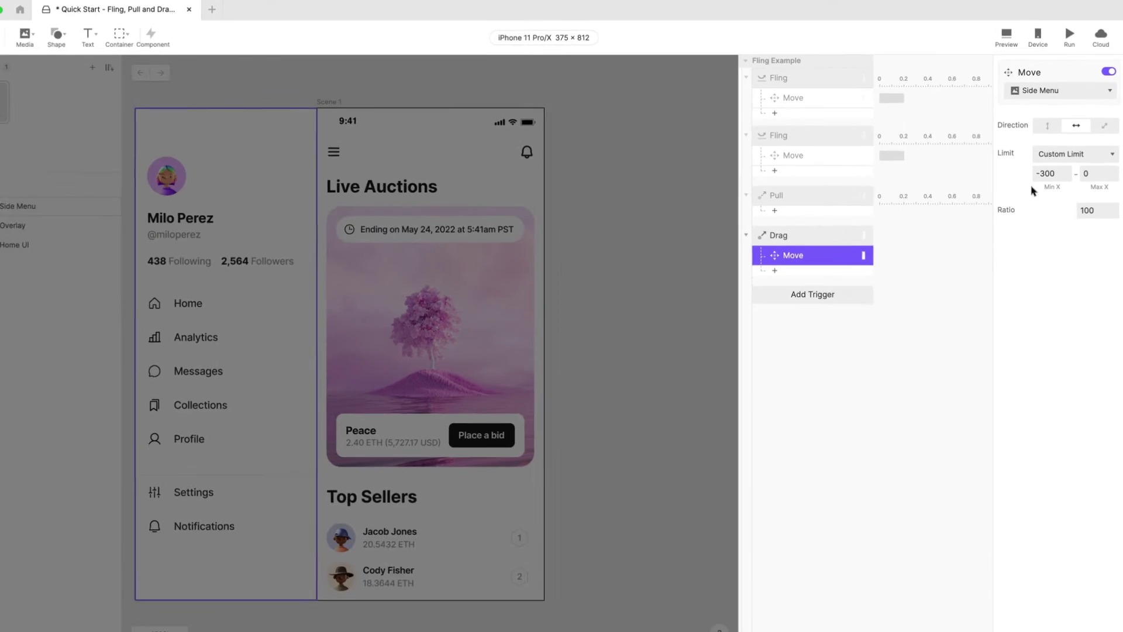
# In preview, drag the side menu open and push it back closed.
pyautogui.click(975, 45)
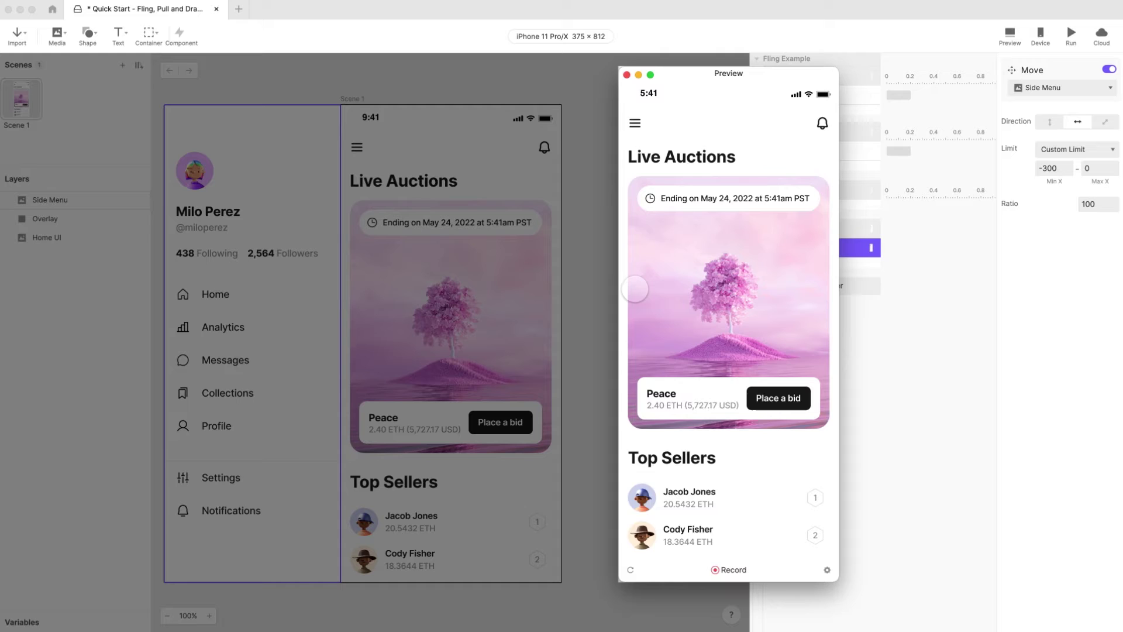
pyautogui.moveTo(635, 288); pyautogui.dragTo(797, 286)
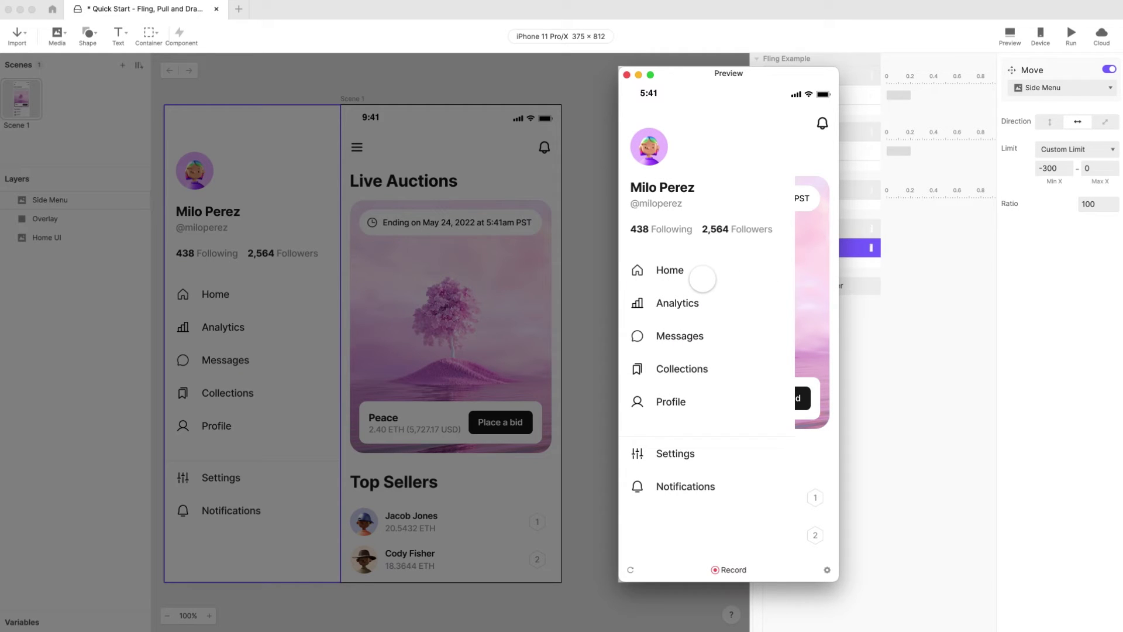
pyautogui.moveTo(780, 275); pyautogui.dragTo(667, 278)
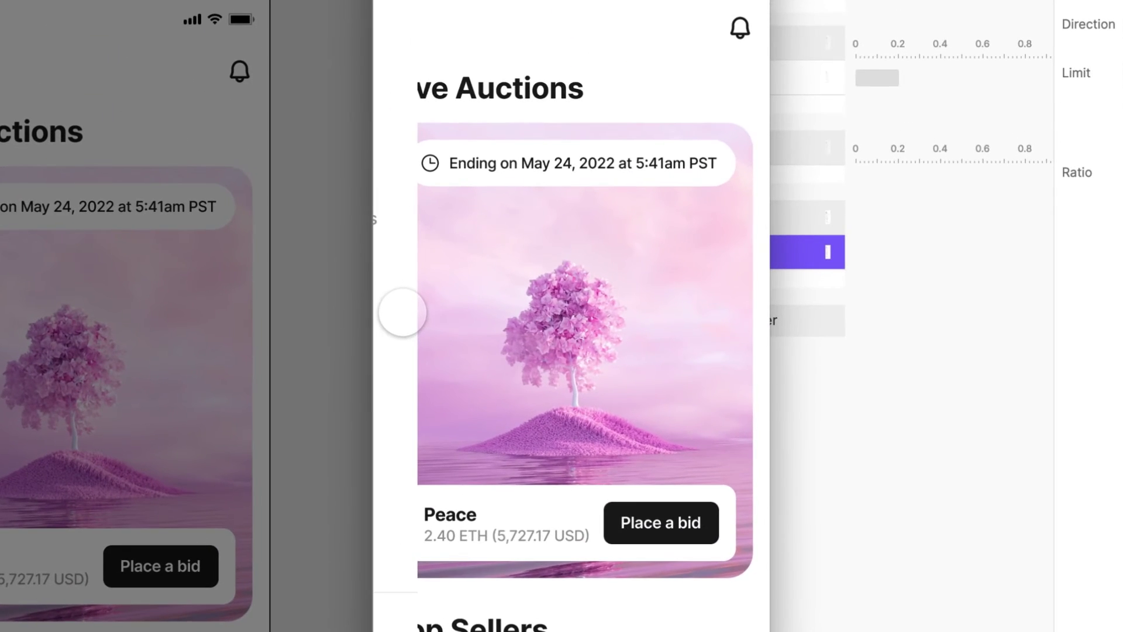
pyautogui.moveTo(402, 312); pyautogui.dragTo(369, 318)
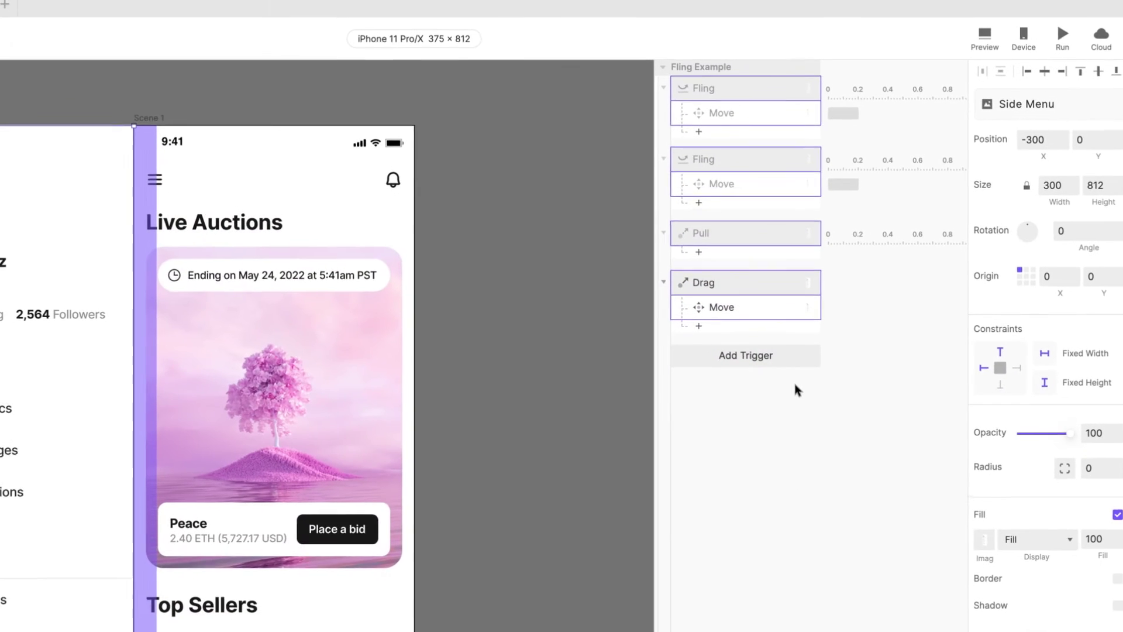
# Add a Touch Up trigger to Side Menu and bring up its response list.
pyautogui.click(787, 323)
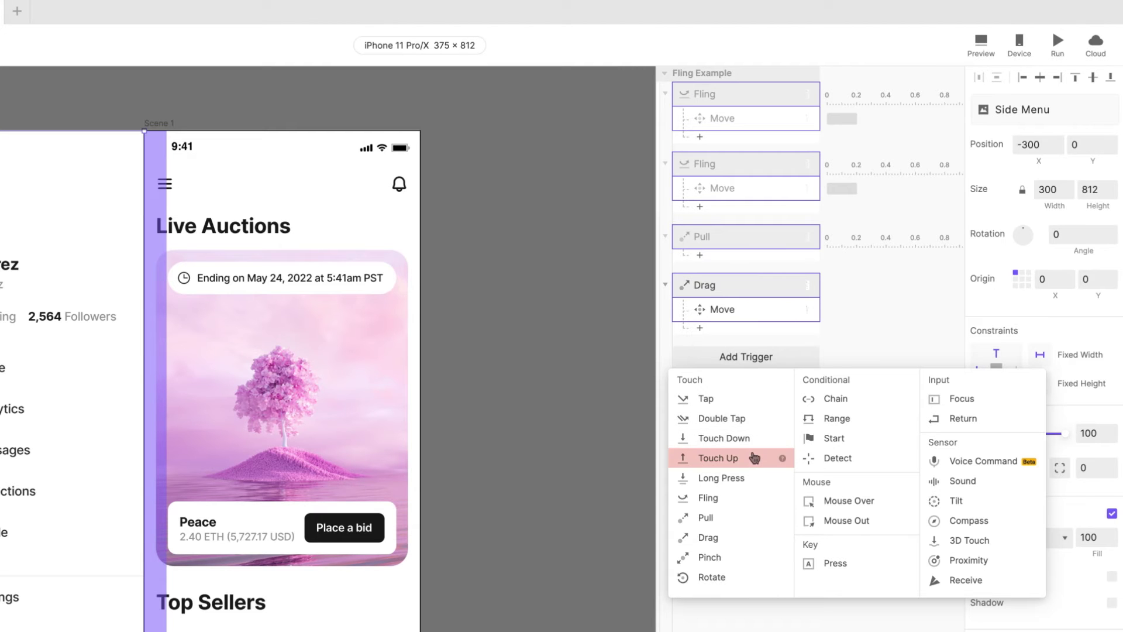
pyautogui.click(755, 458)
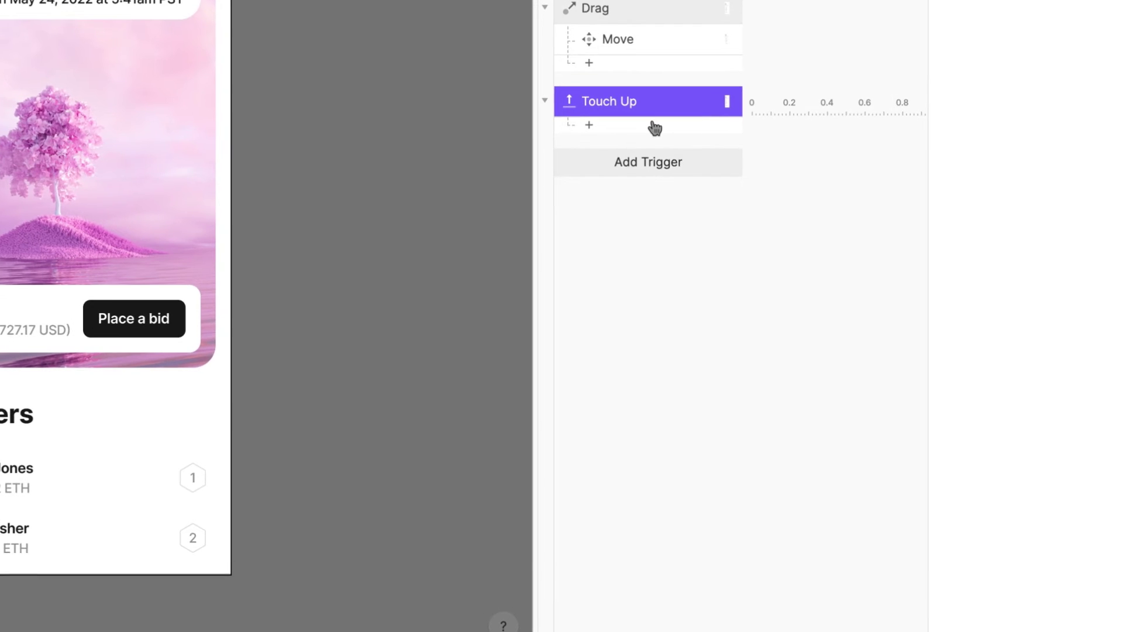
pyautogui.click(826, 303)
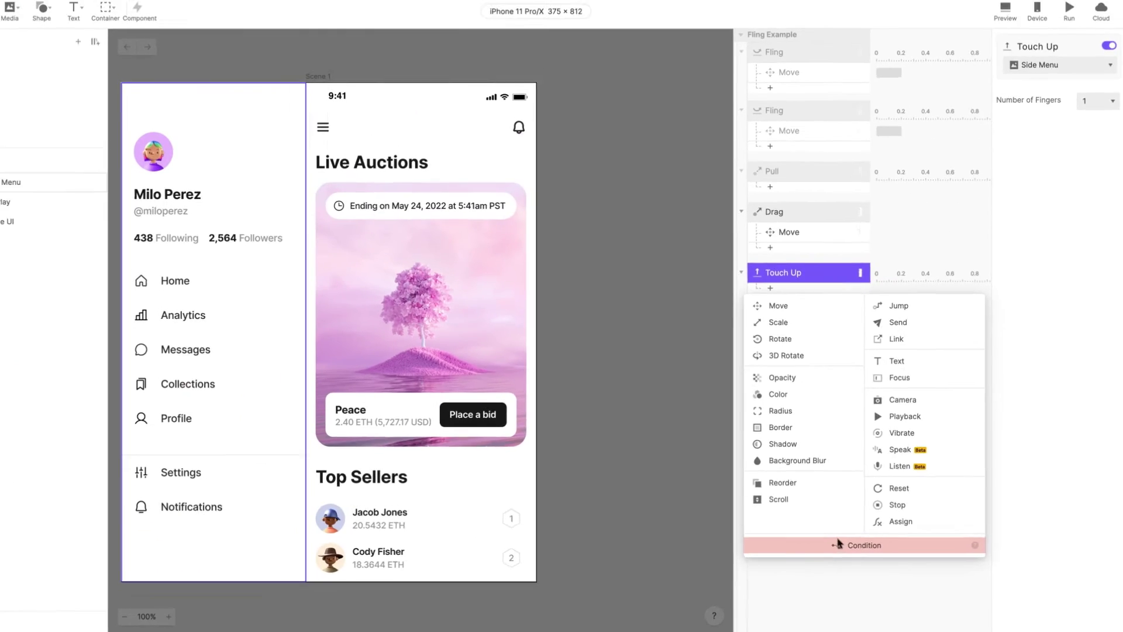
# Add a Condition under Touch Up testing whether Side Menu's X is below -150.
pyautogui.click(837, 543)
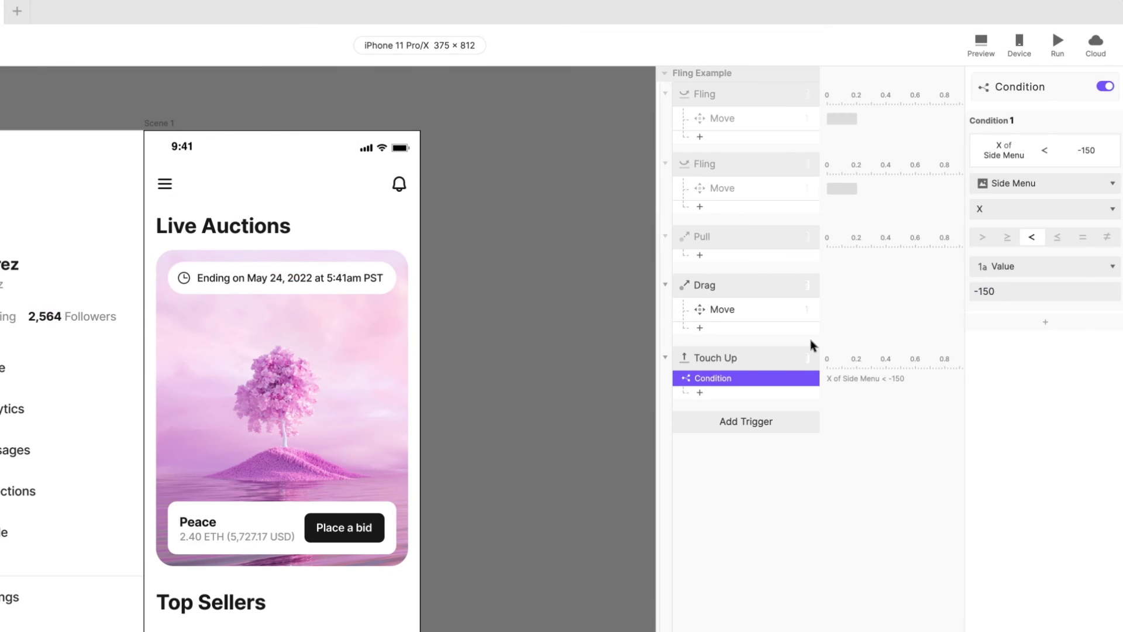
# Add a Move response under the condition sending Side Menu to X -300.
pyautogui.click(782, 393)
pyautogui.click(760, 413)
pyautogui.click(1024, 182)
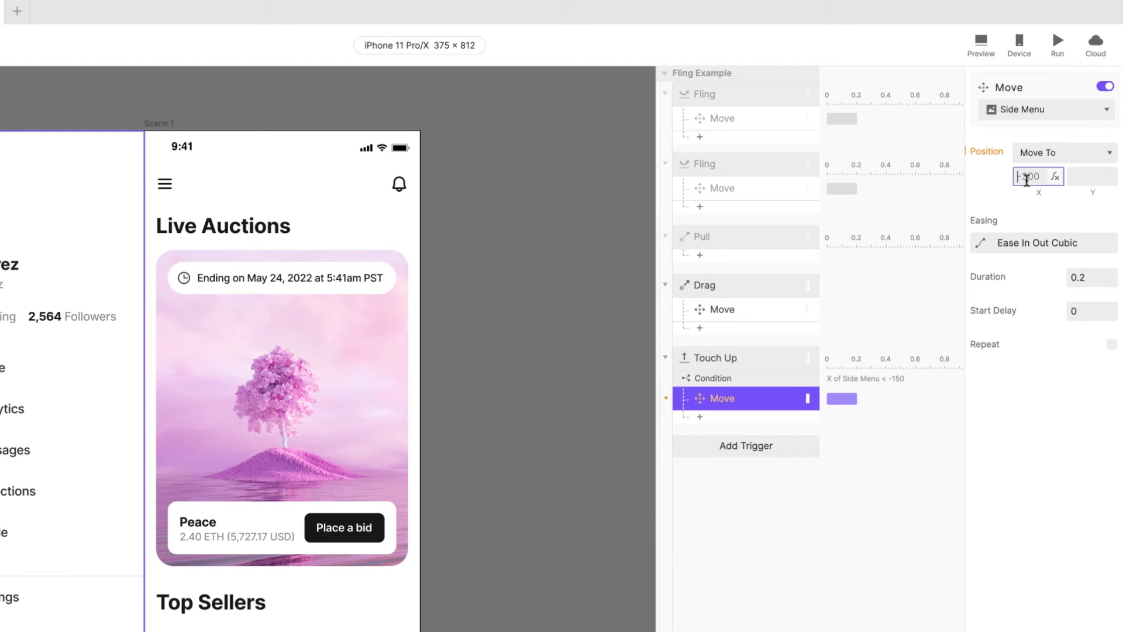
pyautogui.write('-300')
pyautogui.press('Return')
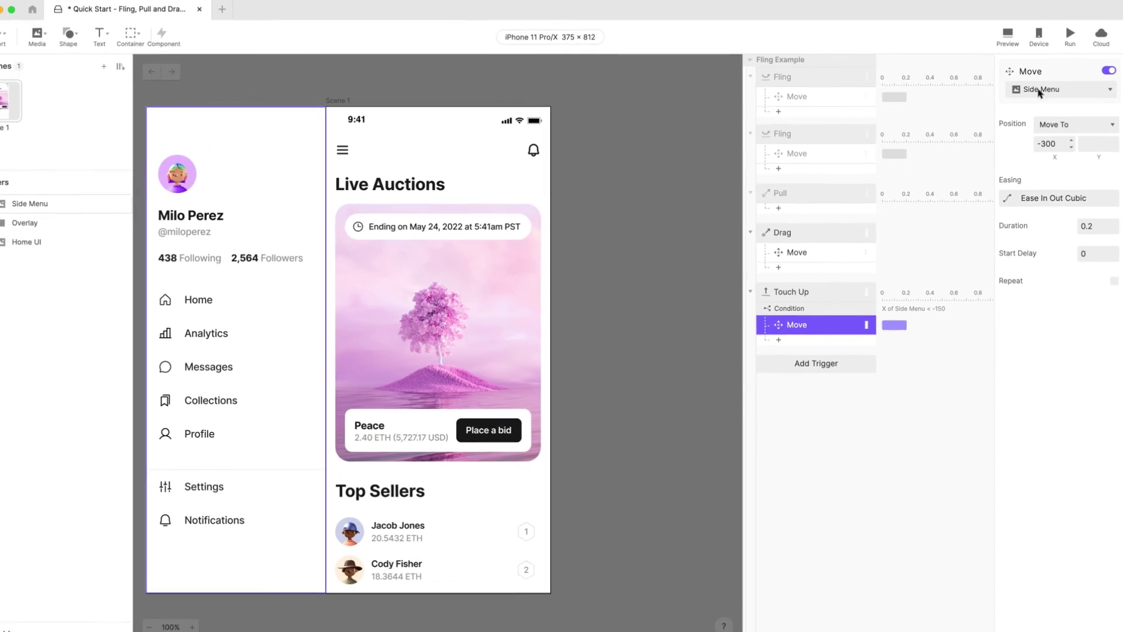
# Preview the prototype and drag the side menu partway to test snapping closed.
pyautogui.click(1001, 39)
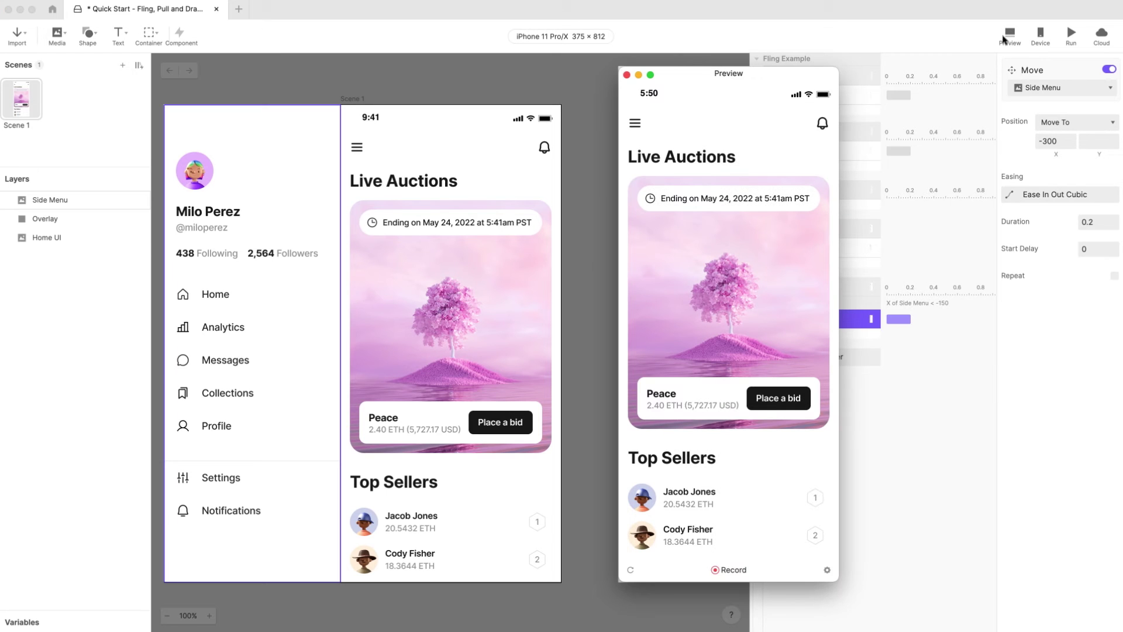
pyautogui.moveTo(636, 292); pyautogui.dragTo(700, 294)
pyautogui.moveTo(627, 304); pyautogui.dragTo(746, 305)
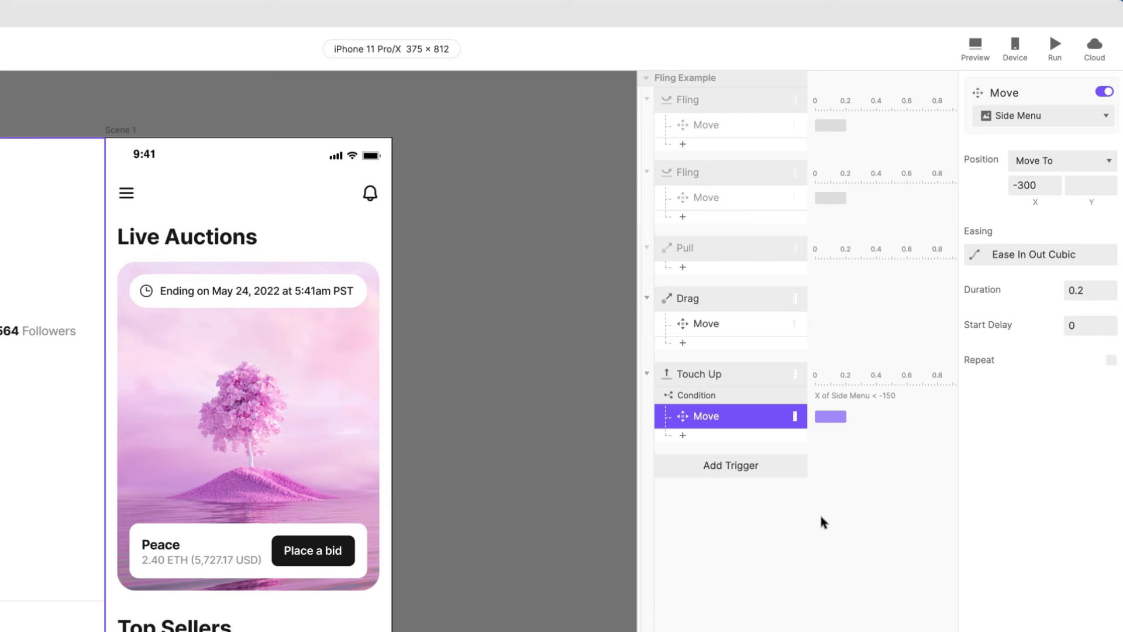
# Duplicate the Touch Up condition as Side Menu X ≥ -150, with its Move sending the menu to X 0.
pyautogui.click(819, 513)
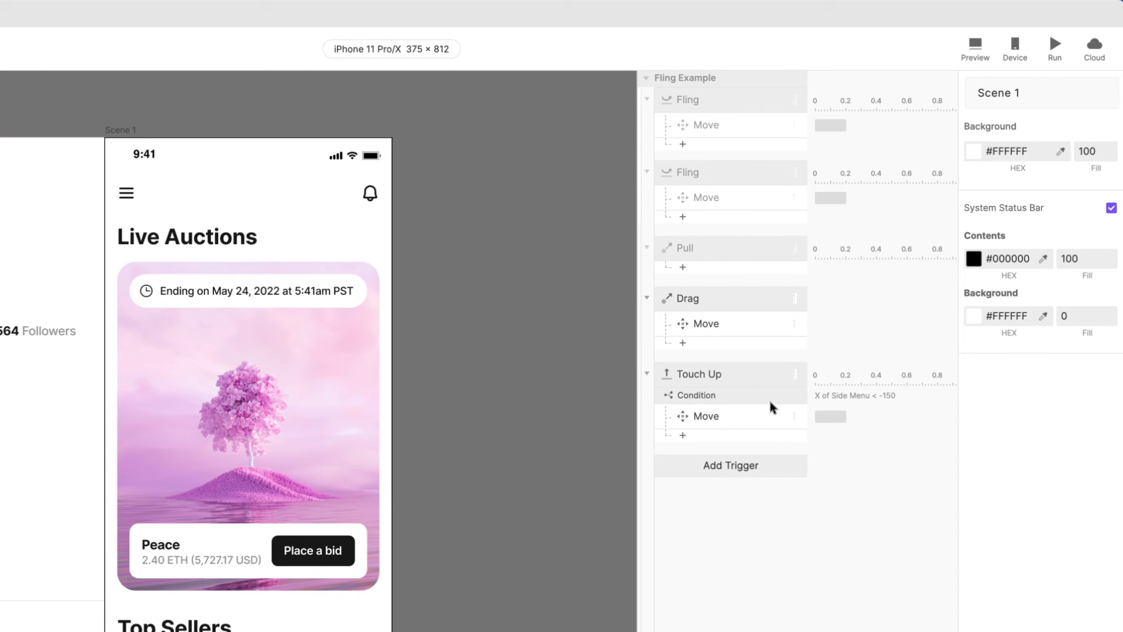
pyautogui.click(769, 396)
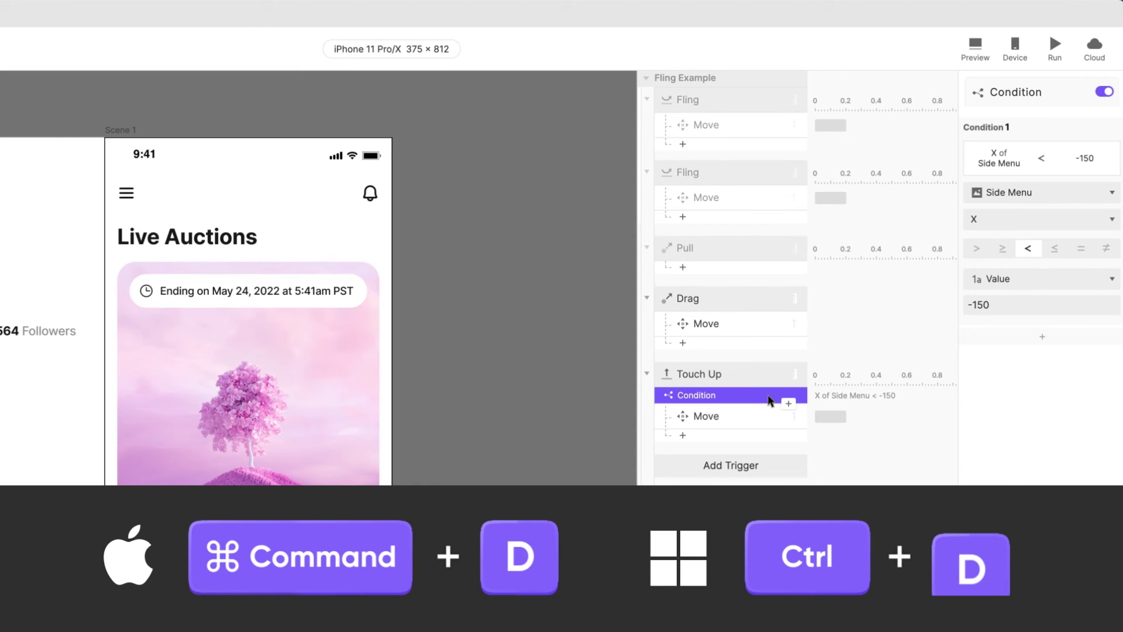
pyautogui.press('super+d')
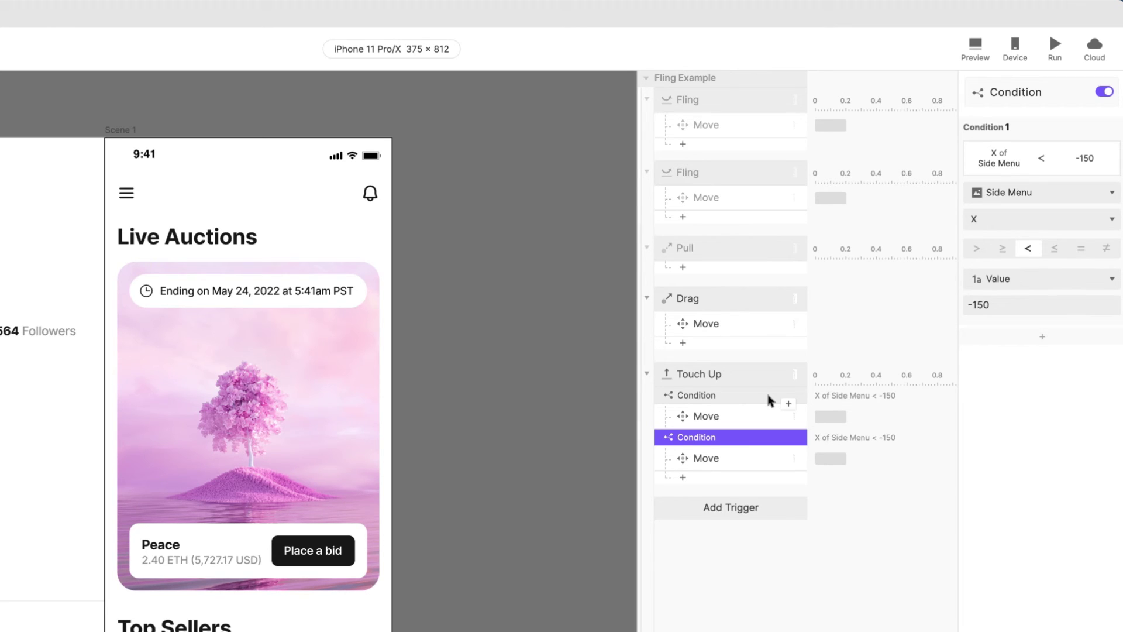
pyautogui.click(1002, 248)
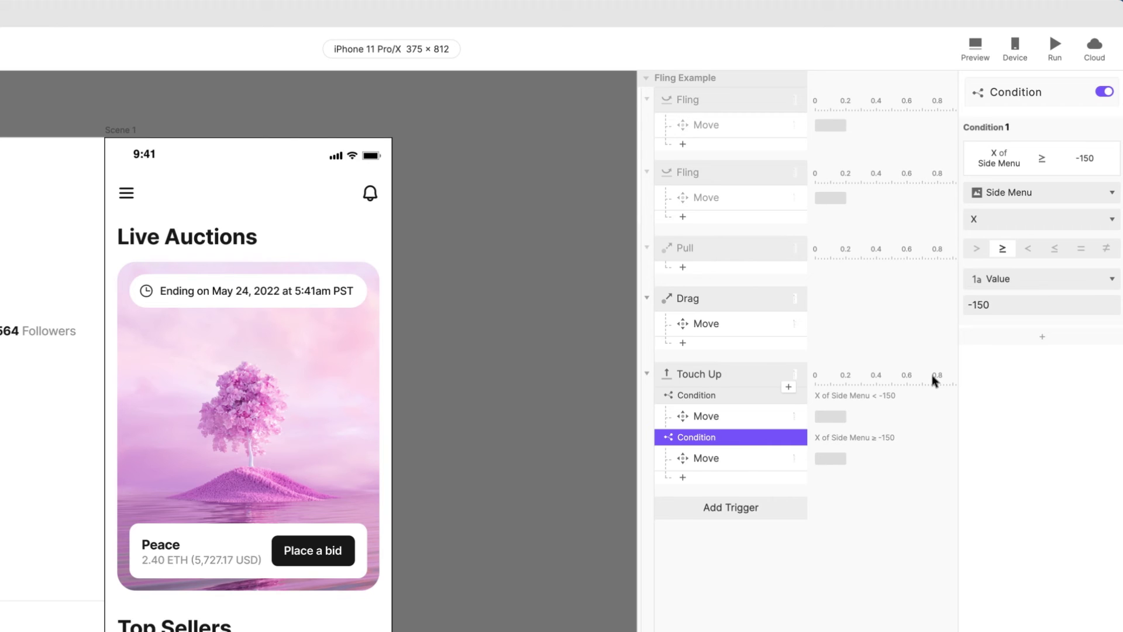
pyautogui.click(769, 459)
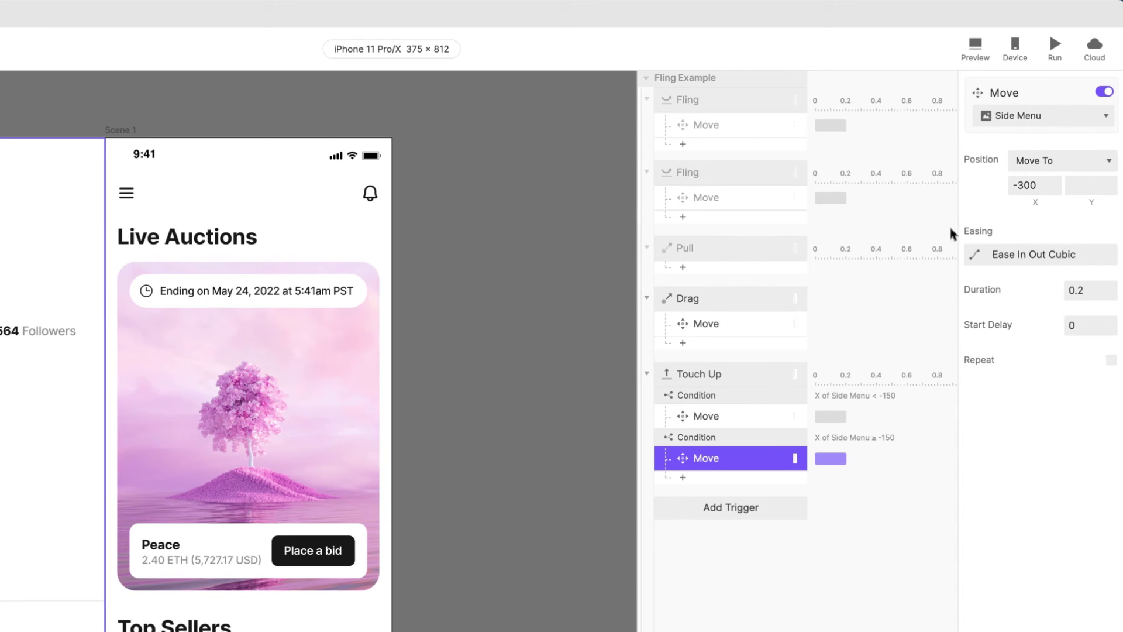
pyautogui.click(1013, 186)
pyautogui.moveTo(1017, 186); pyautogui.dragTo(1011, 186)
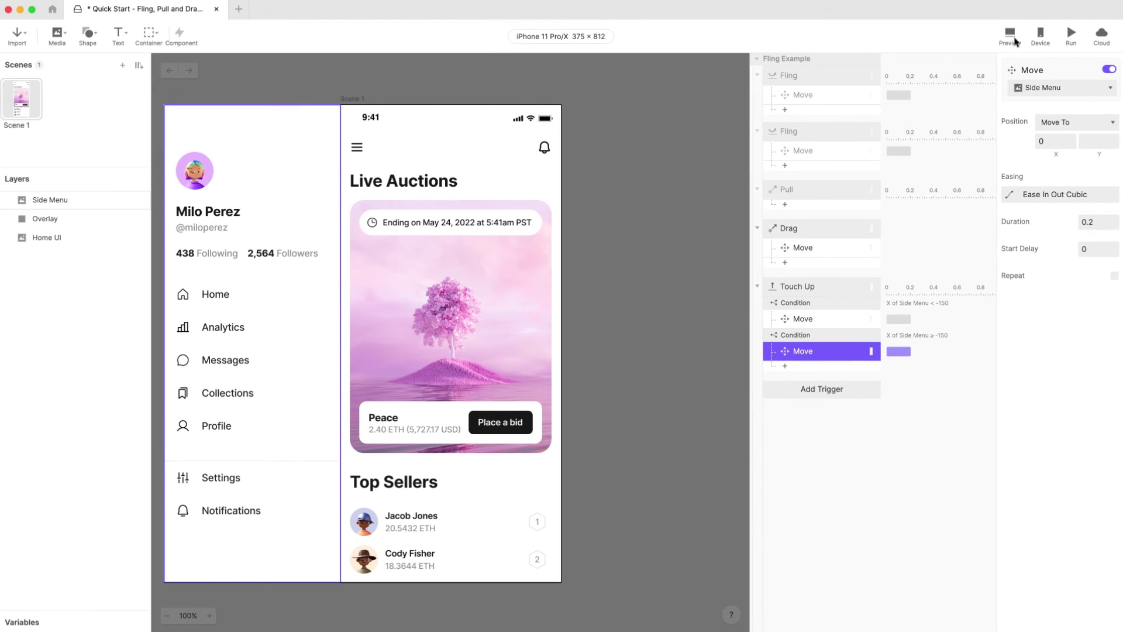
# Preview the prototype, drag the side menu partway to test snapping open, then close the preview.
pyautogui.click(1010, 36)
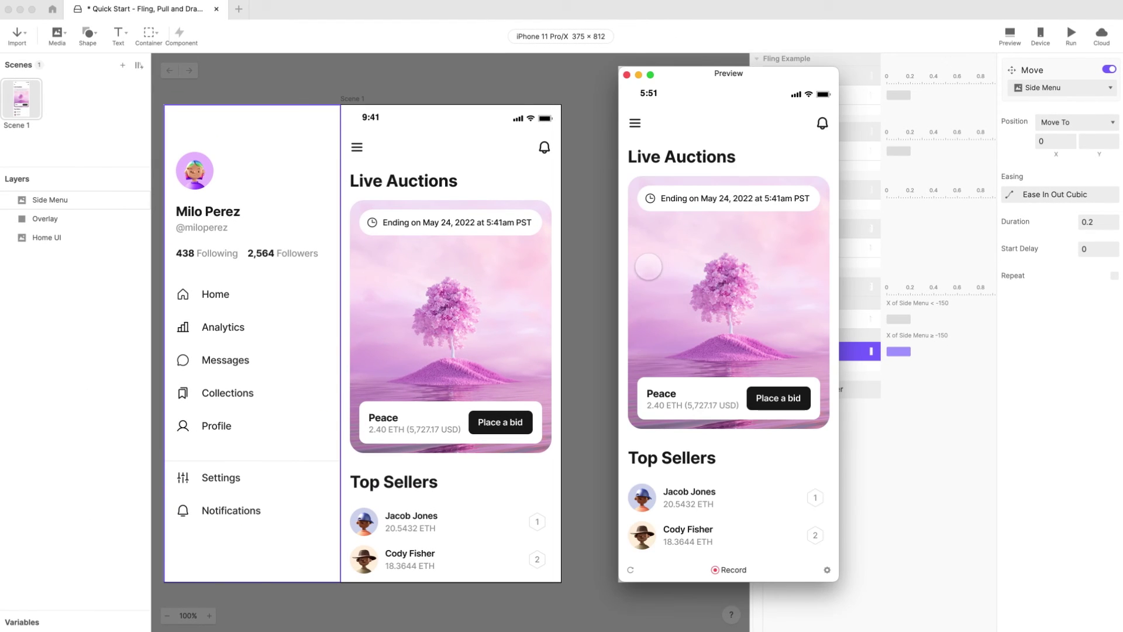
pyautogui.moveTo(634, 263)
pyautogui.mouseDown()
pyautogui.moveTo(760, 262)
pyautogui.moveTo(637, 268)
pyautogui.mouseUp()
pyautogui.press('Escape')
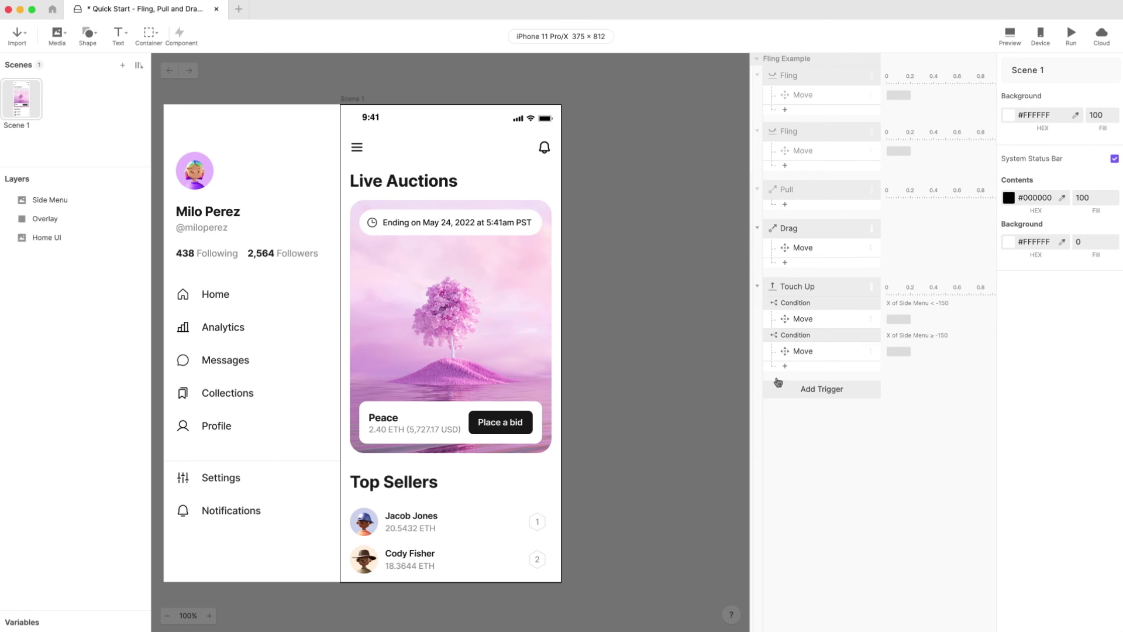
# Add a Chain trigger linked to the Side Menu layer's X position.
pyautogui.click(332, 427)
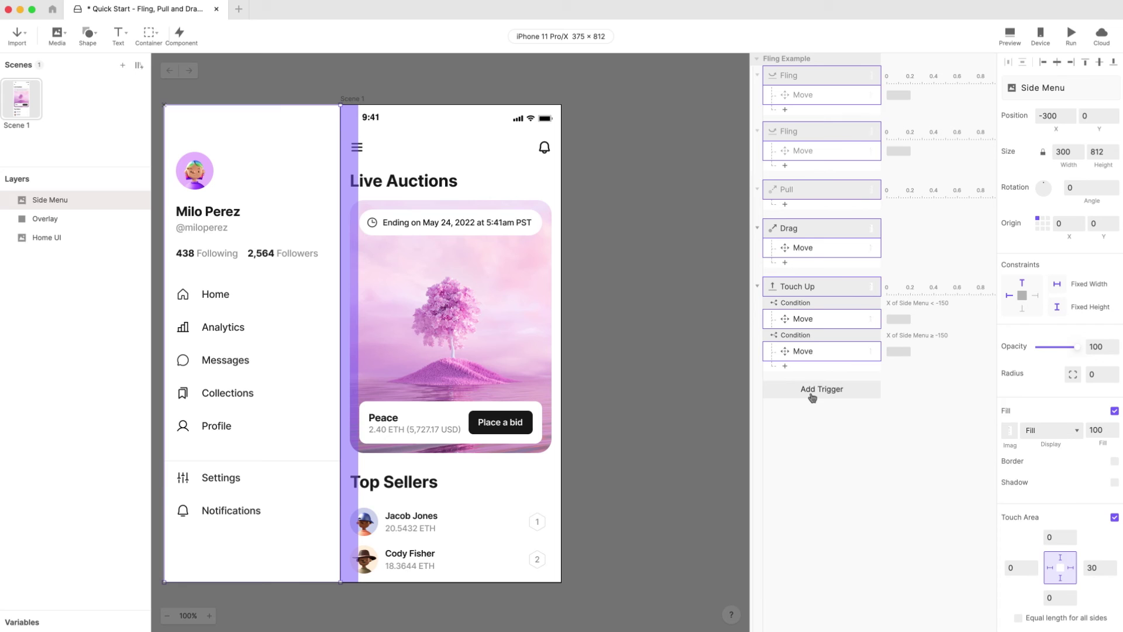
pyautogui.click(812, 398)
pyautogui.click(875, 422)
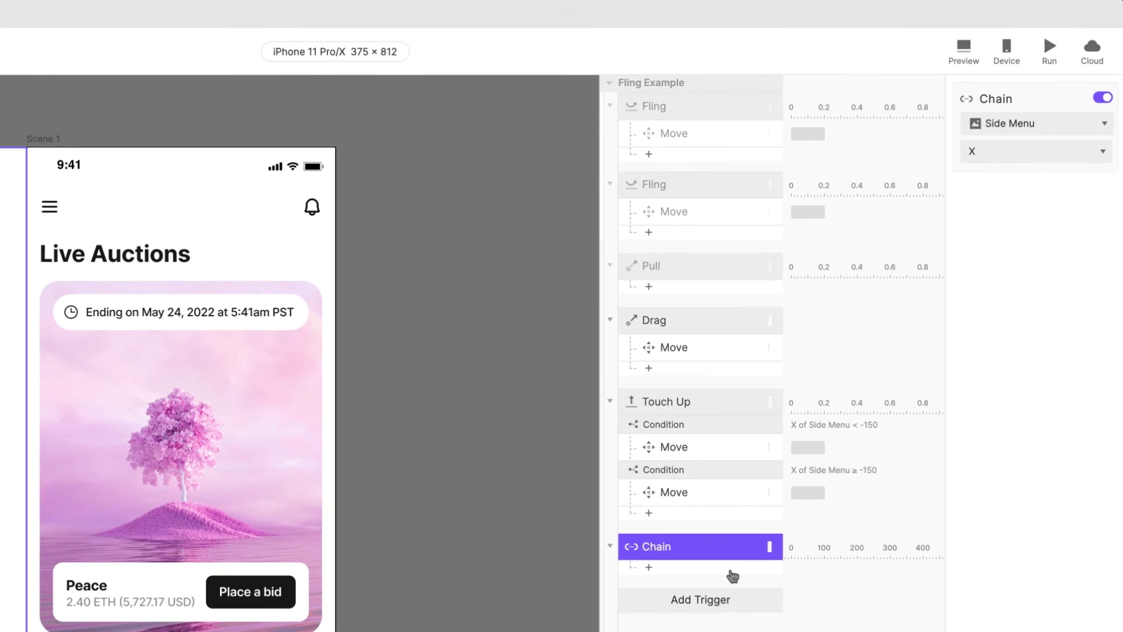
# Give the Chain an Opacity response on Overlay, mapping X -300 to 0 onto opacity 0 to 70.
pyautogui.click(844, 409)
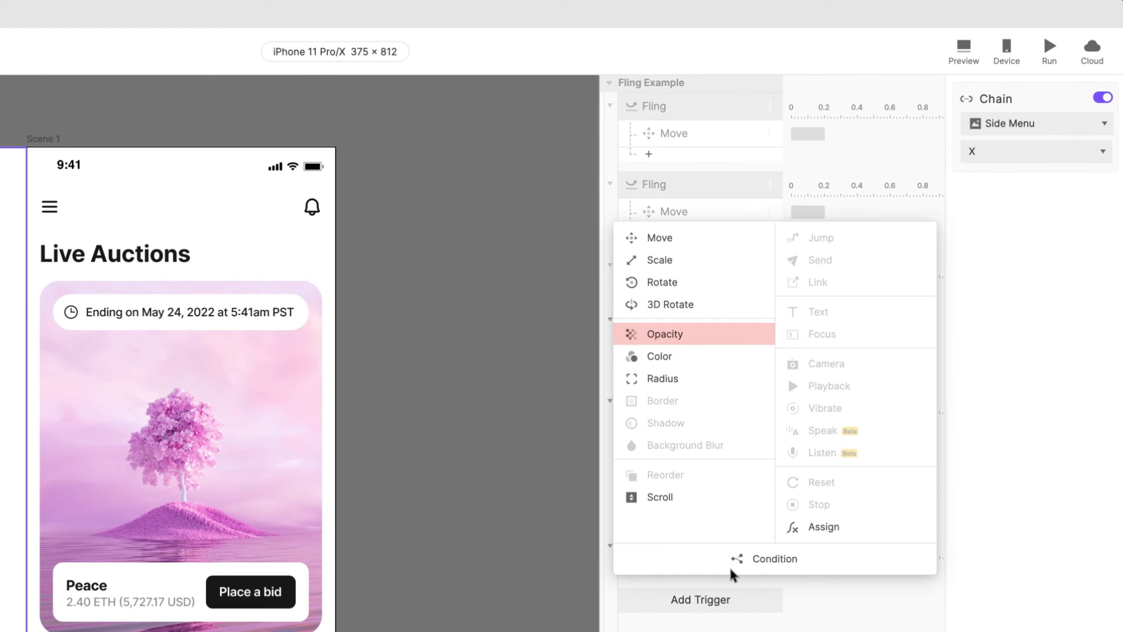
pyautogui.click(714, 334)
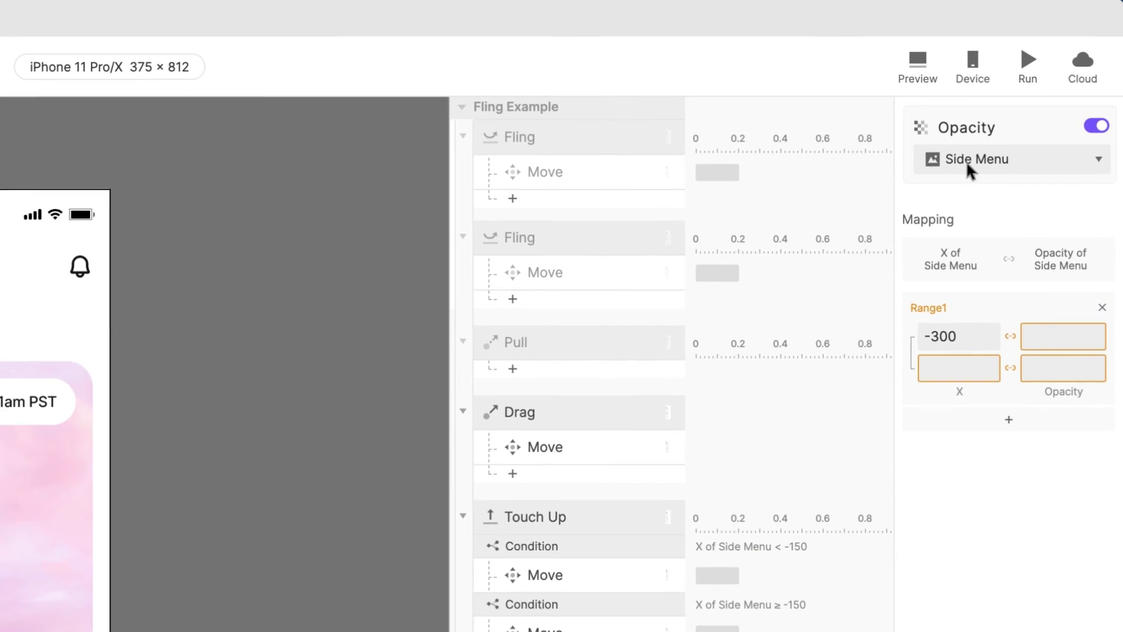
pyautogui.click(968, 168)
pyautogui.click(974, 266)
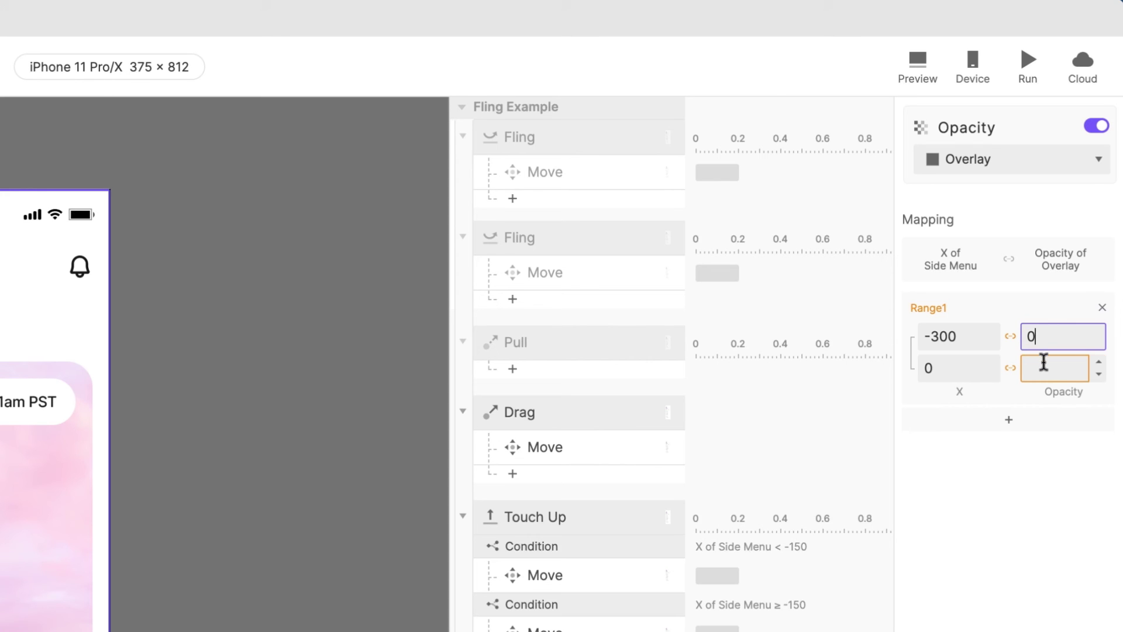
pyautogui.click(1044, 362)
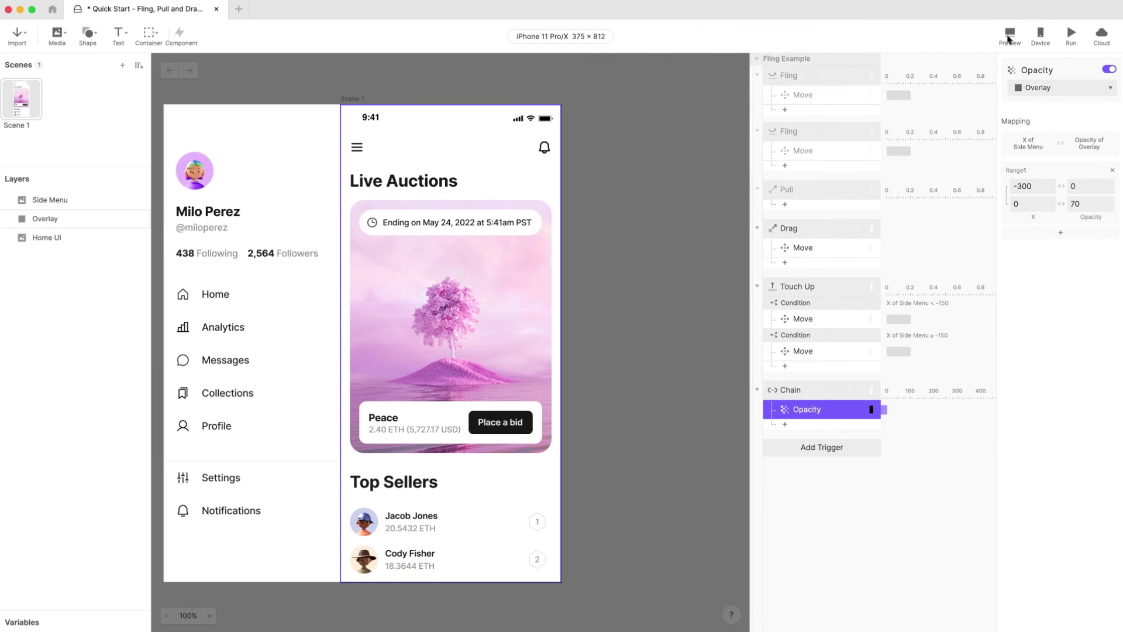
pyautogui.click(917, 65)
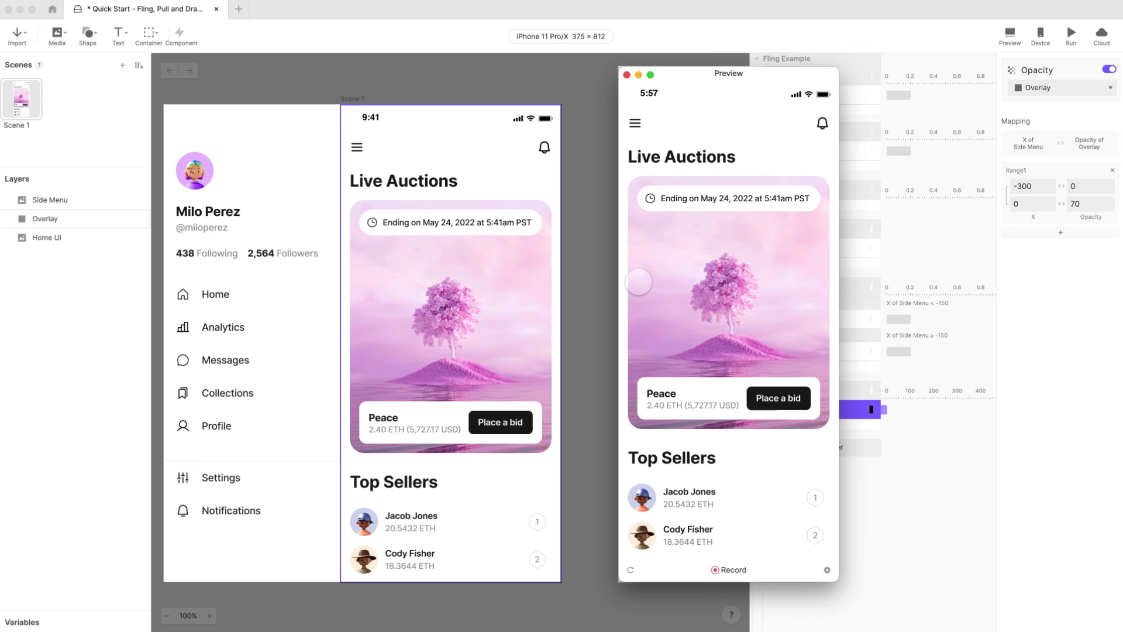
pyautogui.moveTo(638, 282)
pyautogui.mouseDown()
pyautogui.moveTo(814, 276)
pyautogui.moveTo(624, 286)
pyautogui.mouseUp()
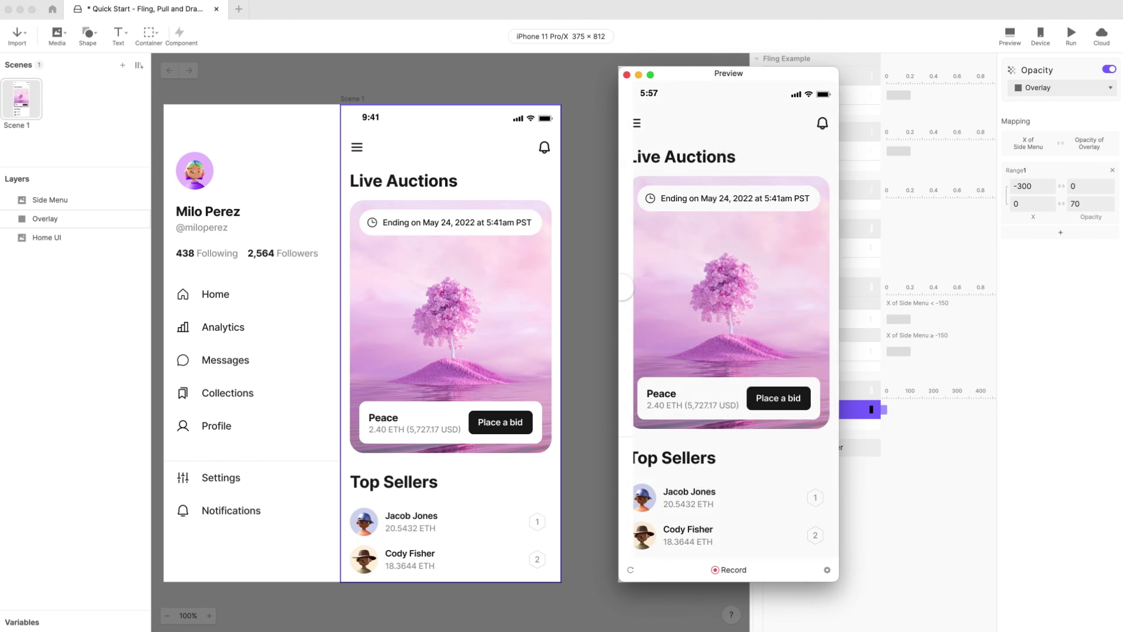